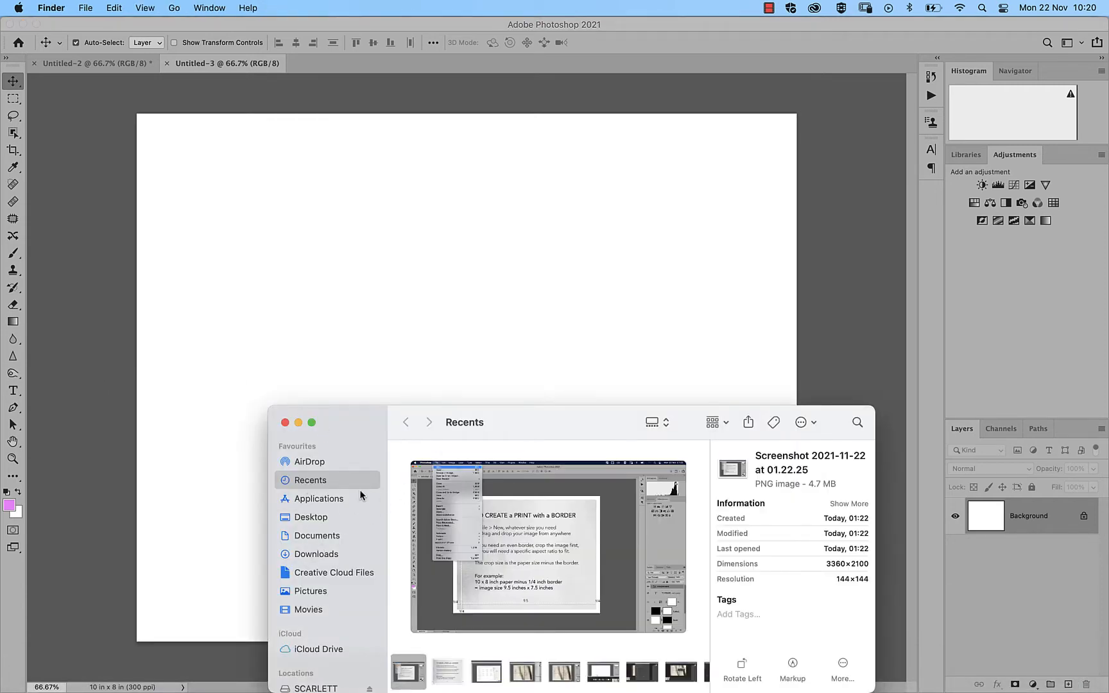
pyautogui.click(285, 422)
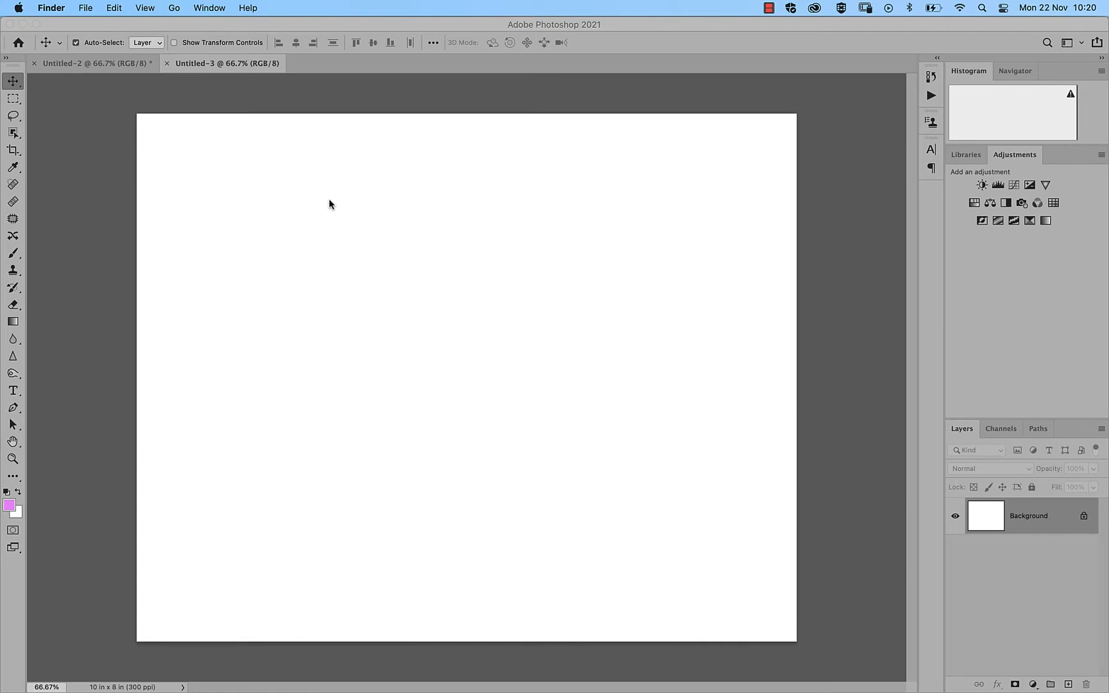
pyautogui.moveTo(864, 687)
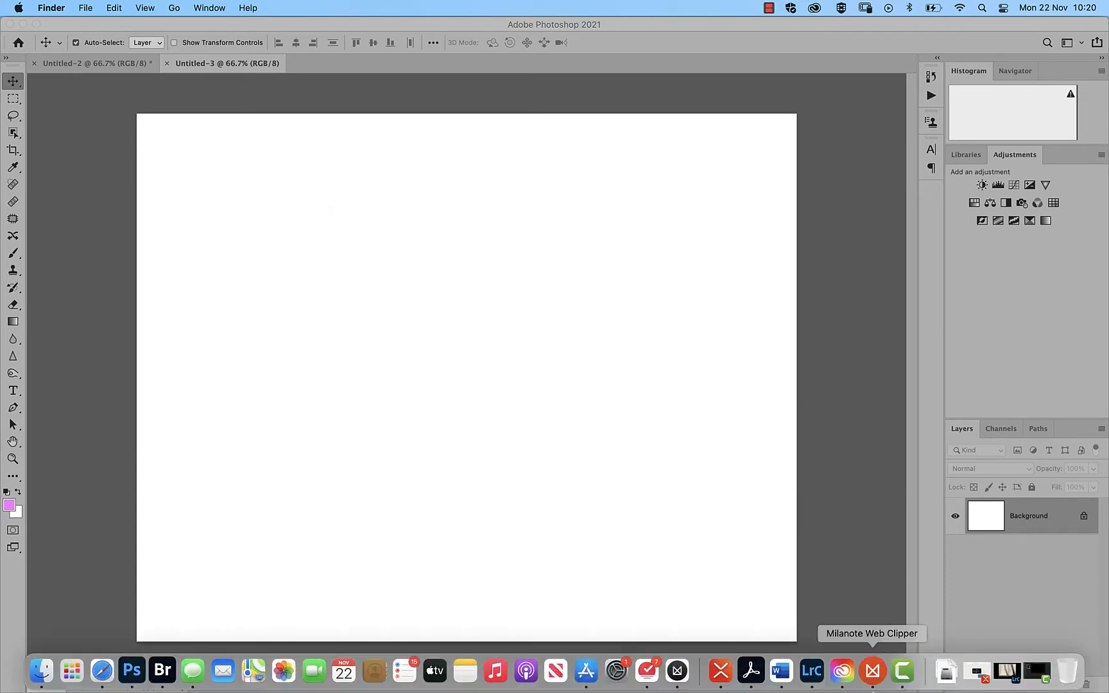
pyautogui.click(822, 672)
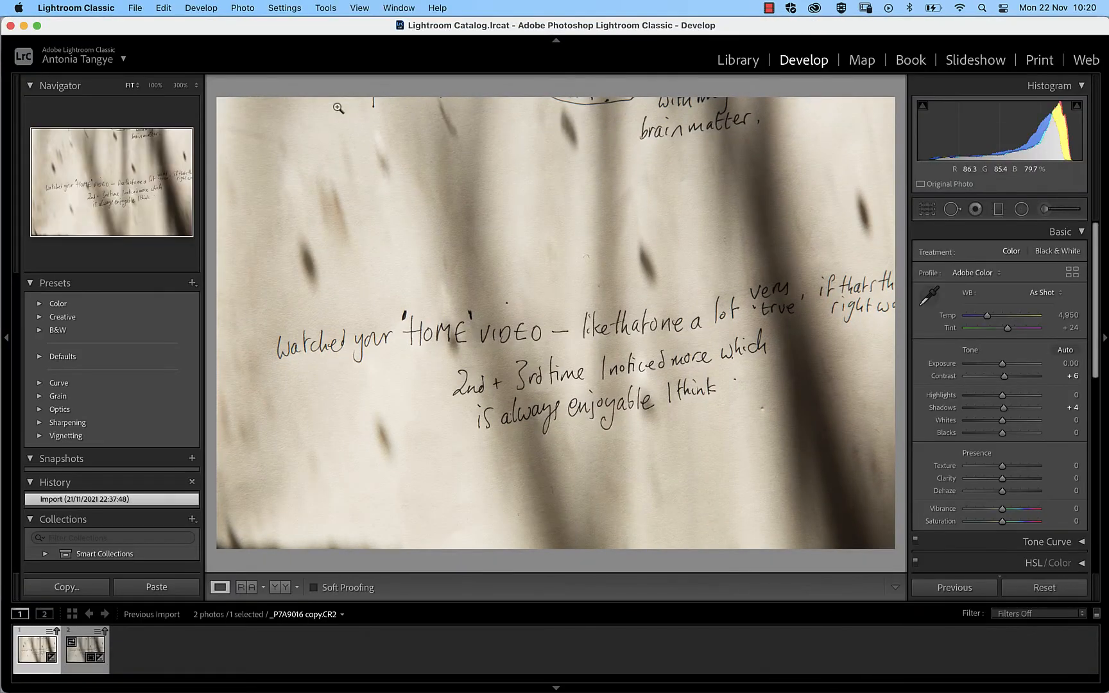
pyautogui.moveTo(117, 25); pyautogui.dragTo(908, 25)
pyautogui.moveTo(826, 653)
pyautogui.mouseDown()
pyautogui.moveTo(764, 609)
pyautogui.moveTo(826, 648)
pyautogui.mouseUp()
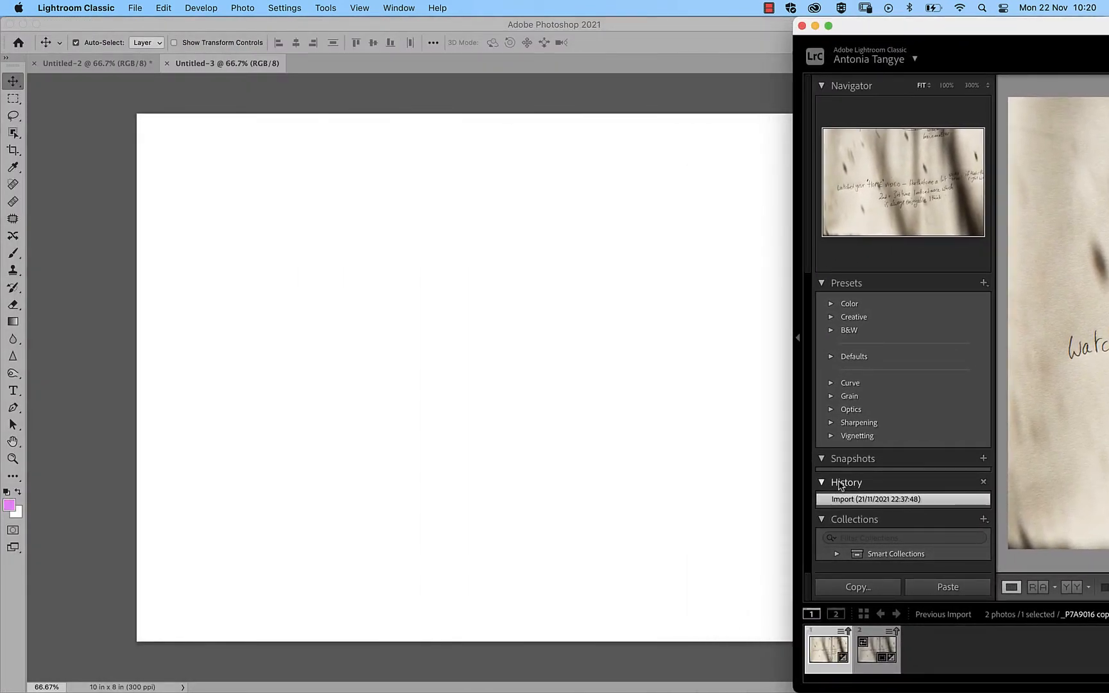
pyautogui.click(815, 26)
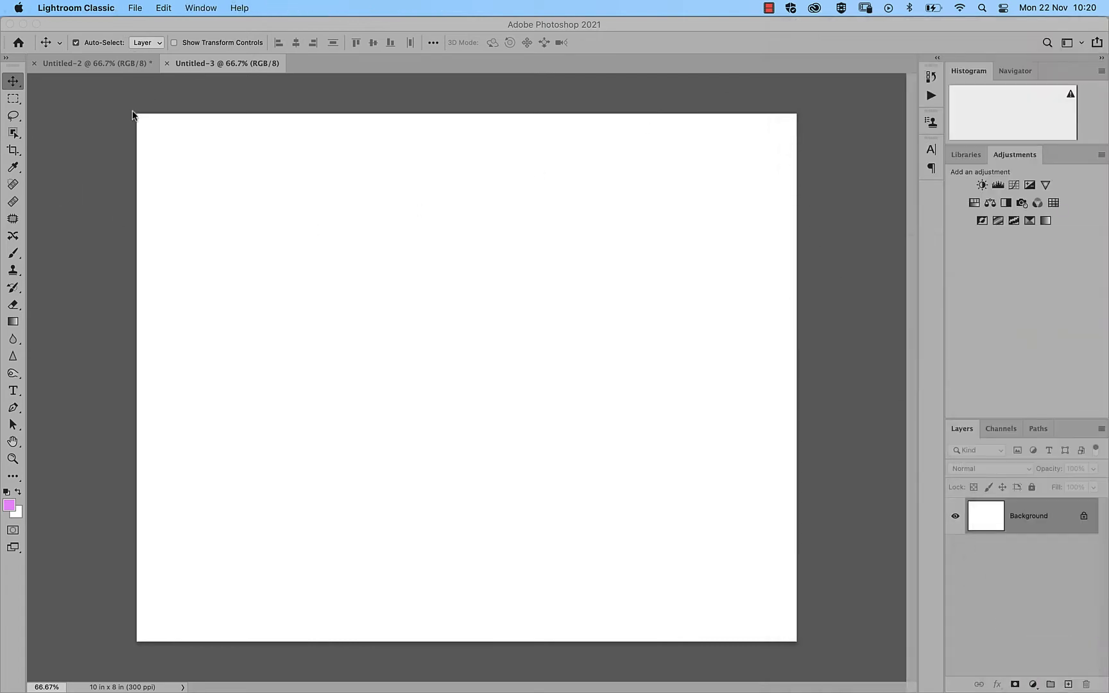
pyautogui.click(132, 114)
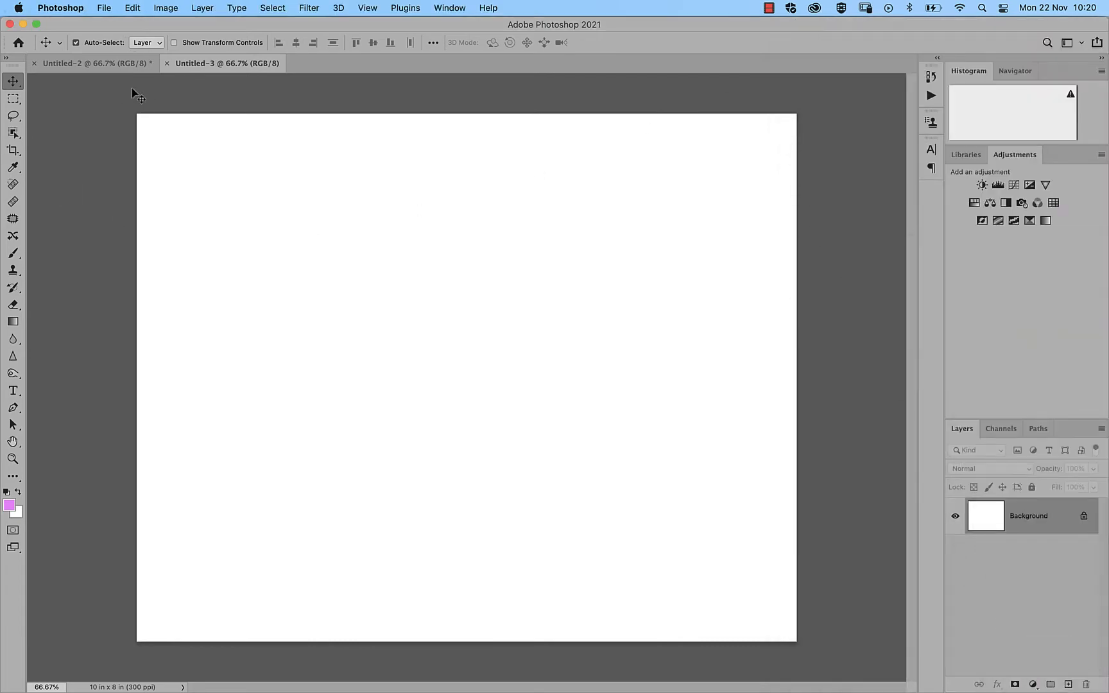
# Switch to Adobe Bridge for browsing and move its window down so the blank Photoshop canvas stays visible
pyautogui.click(107, 9)
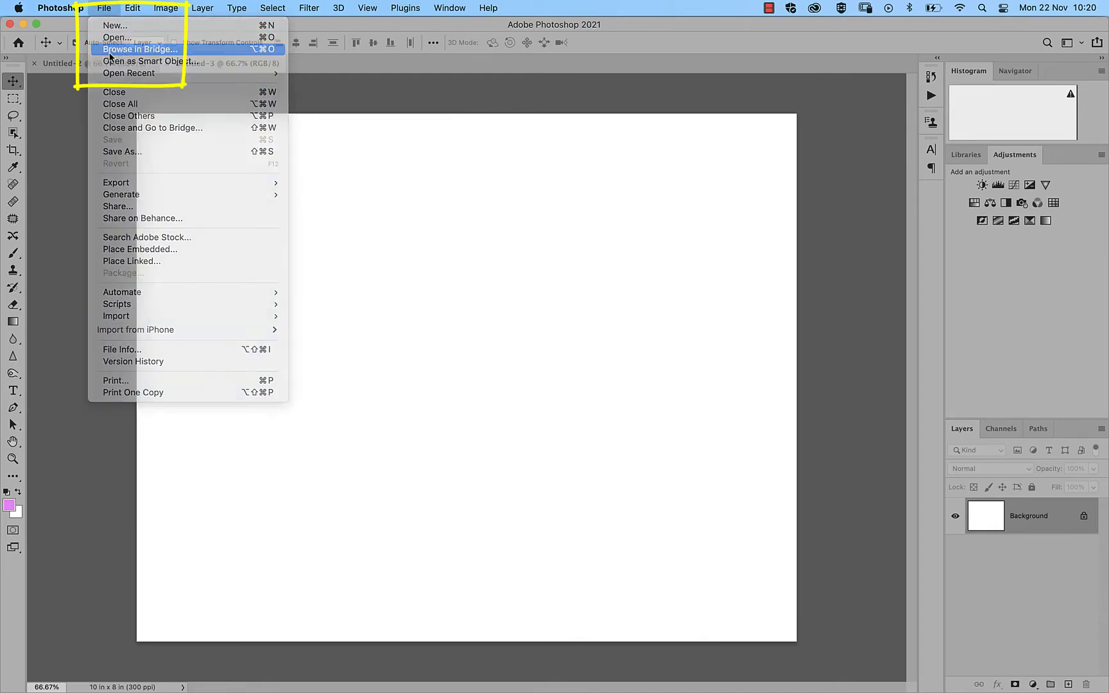
pyautogui.click(110, 50)
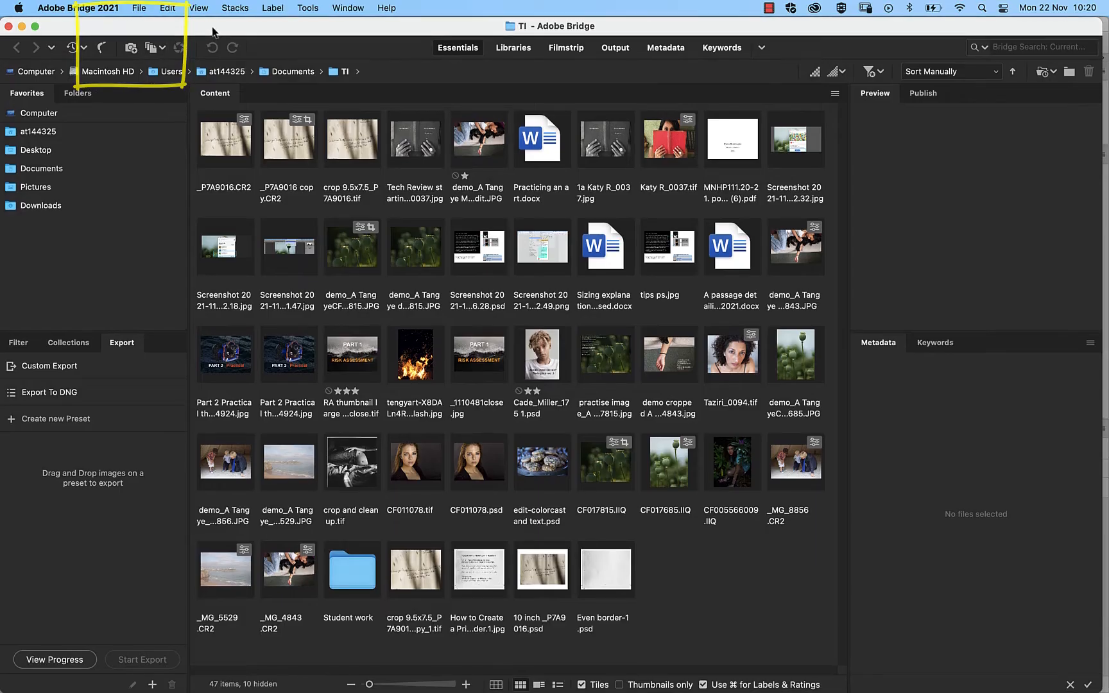
pyautogui.moveTo(213, 31); pyautogui.dragTo(250, 510)
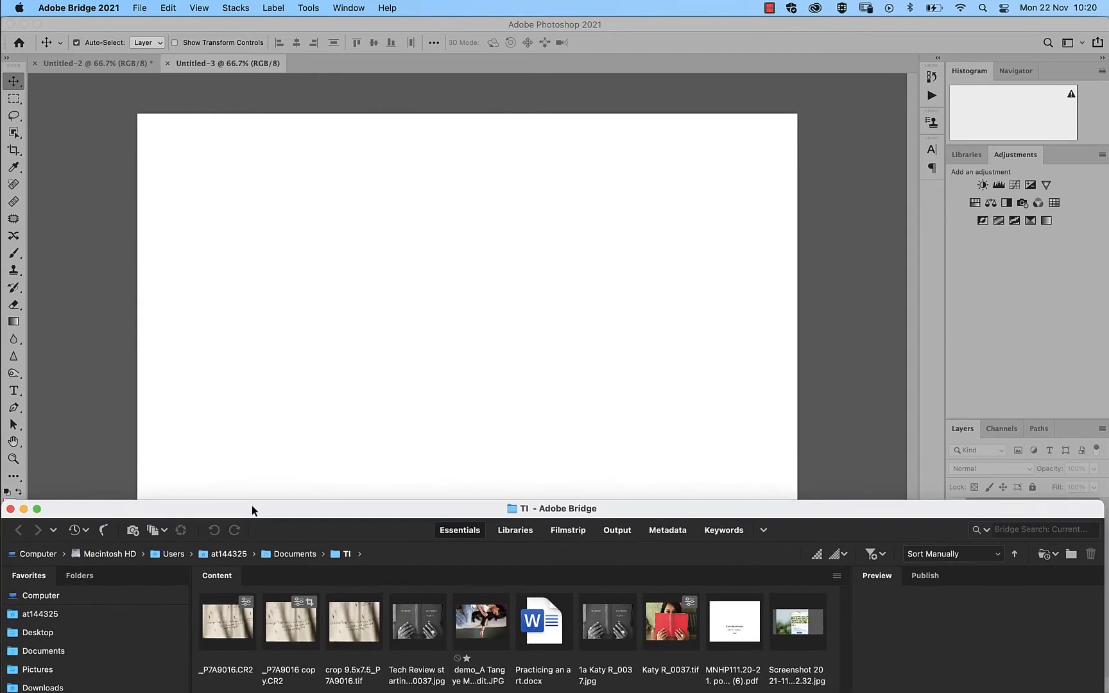
# Place _P7A9016.CR2 from the TI folder onto the blank canvas, accepting the existing Camera Raw settings
pyautogui.click(226, 623)
pyautogui.moveTo(237, 623); pyautogui.dragTo(435, 317)
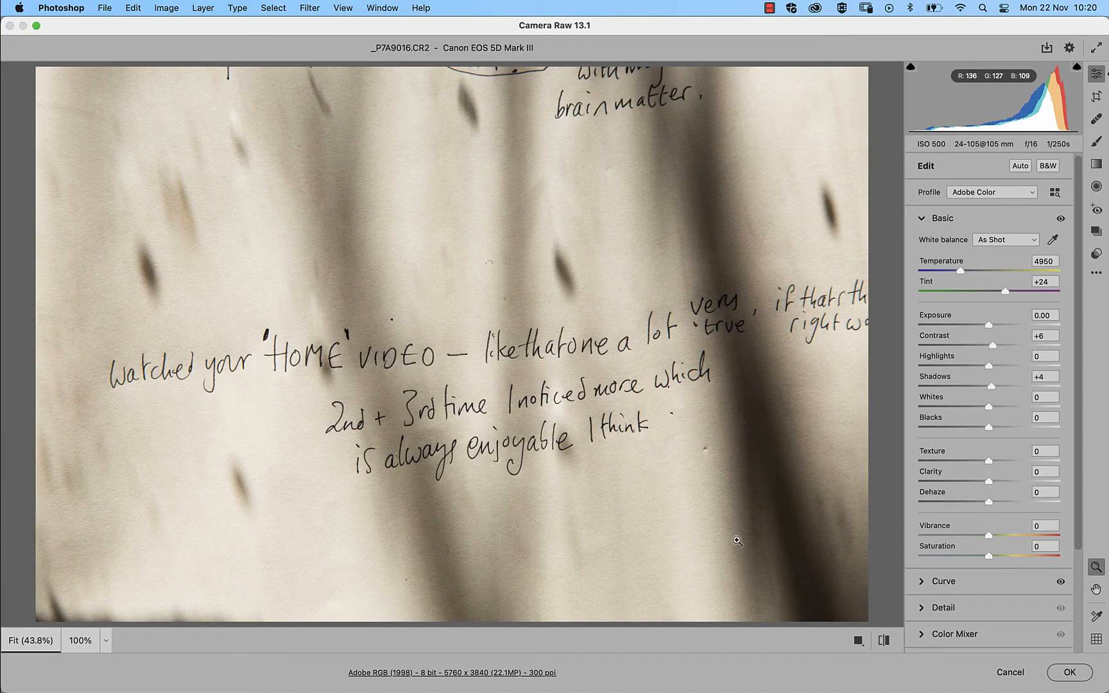
pyautogui.click(1071, 673)
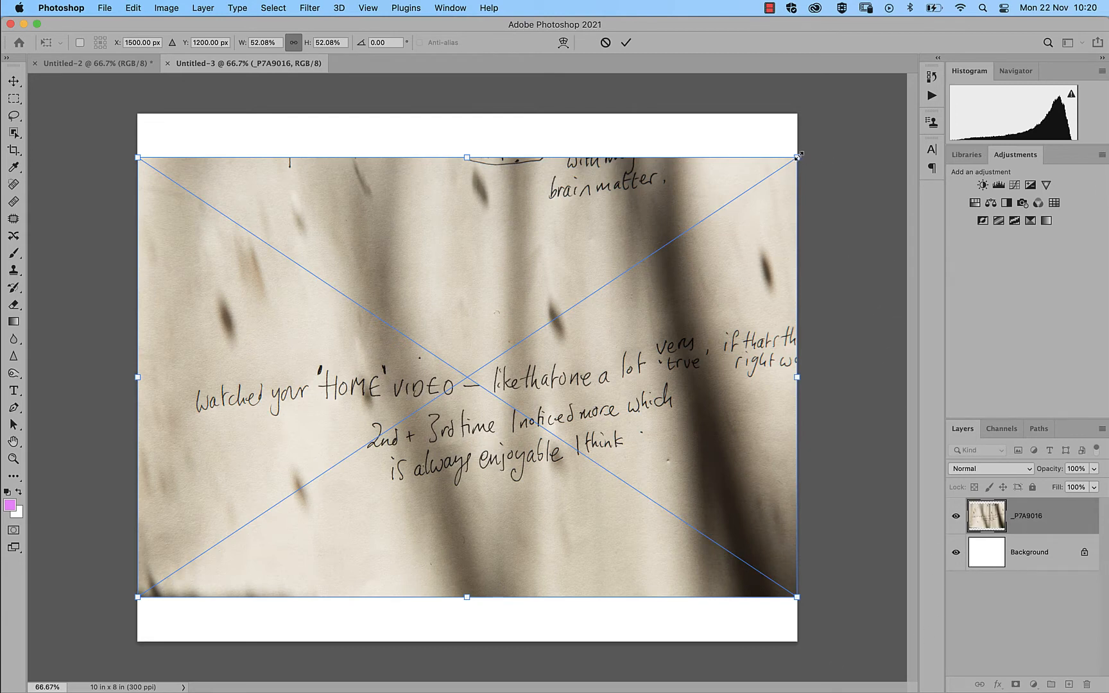
# Scale the placed photo down proportionally around its centre to about 48.76%, roughly 9.36 by 6.24 in, and commit the placement
pyautogui.moveTo(798, 156); pyautogui.dragTo(776, 170)
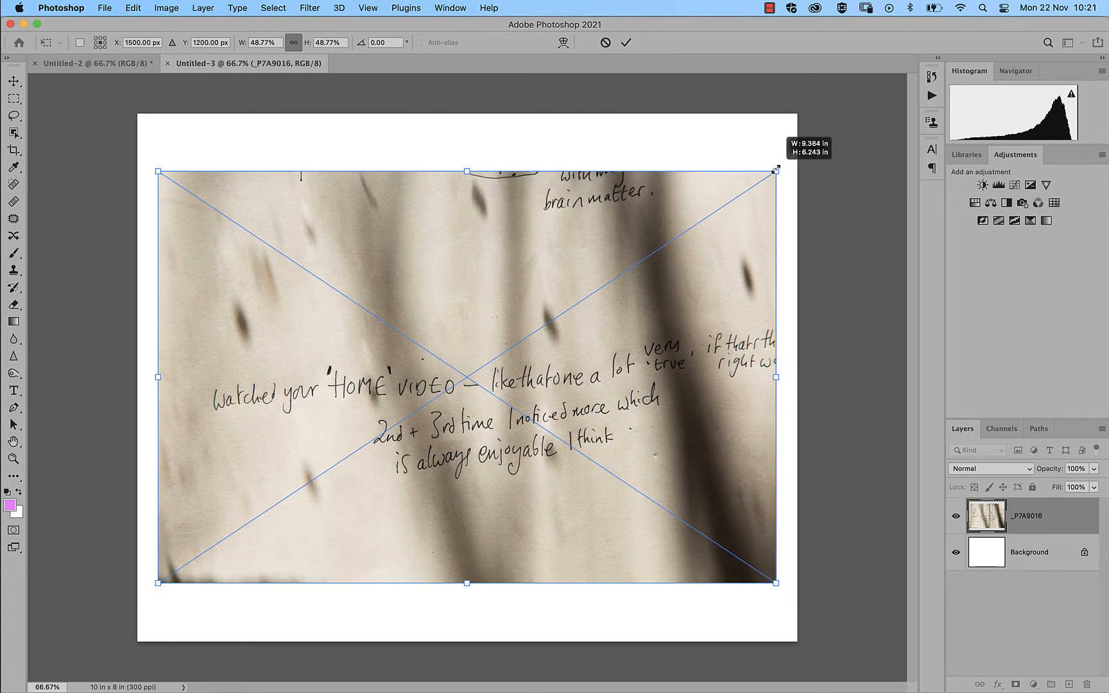
pyautogui.moveTo(775, 170); pyautogui.dragTo(776, 171)
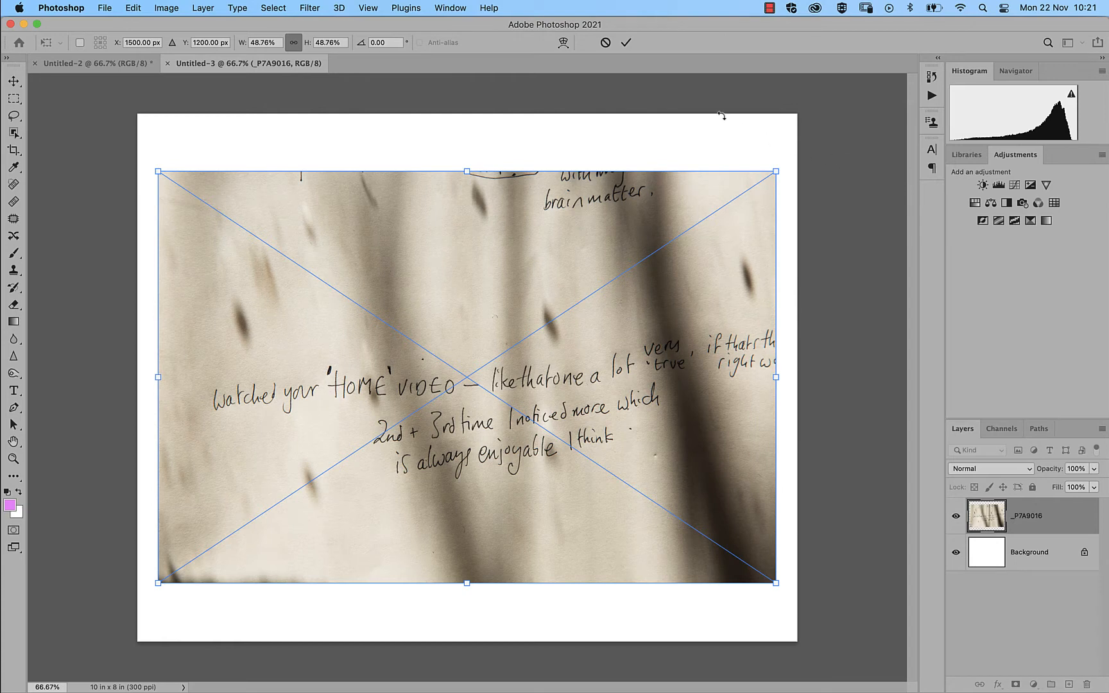
pyautogui.click(625, 43)
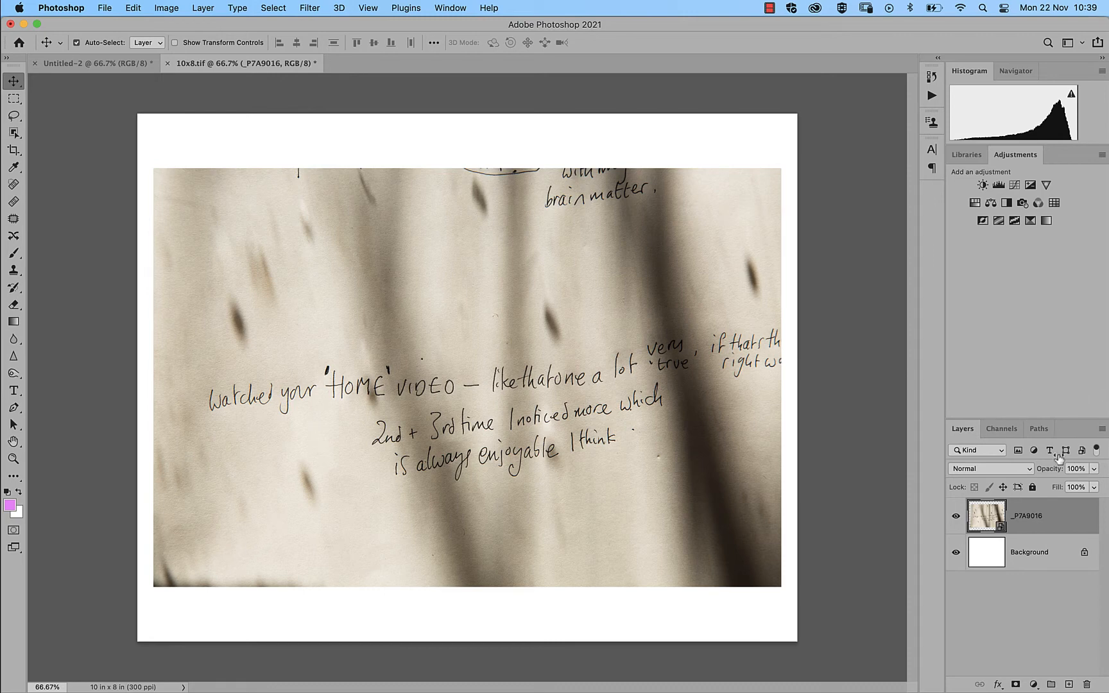
# Flatten the _P7A9016 layer and the Background into one layer, undo it, and flatten the image again
pyautogui.rightClick(1066, 518)
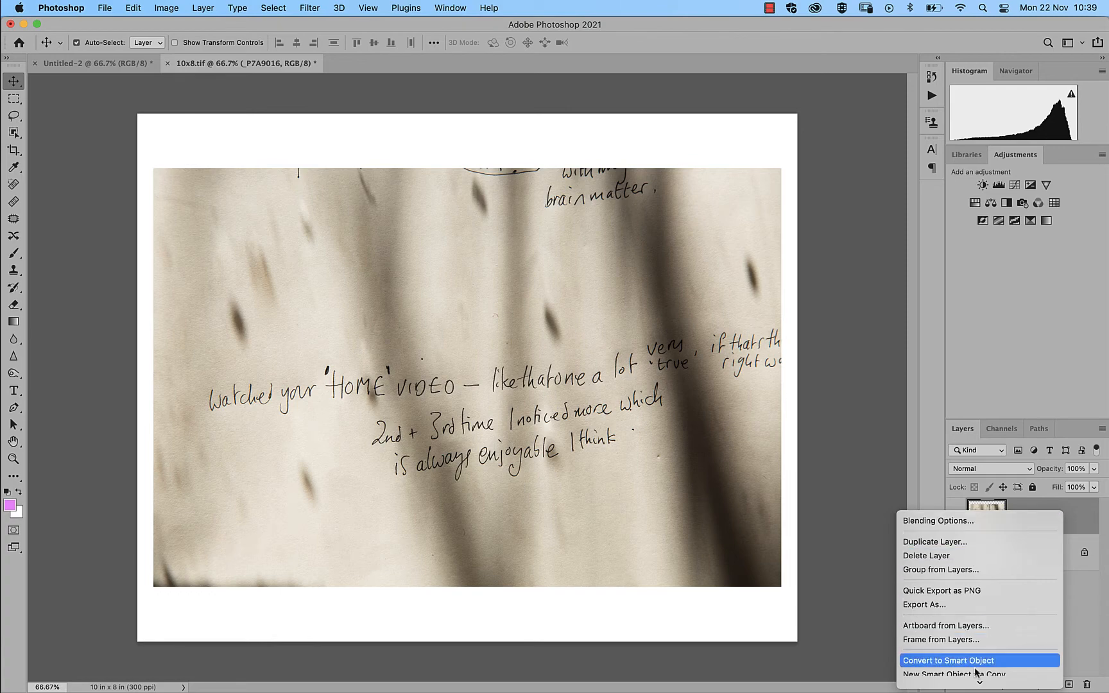
pyautogui.moveTo(989, 685)
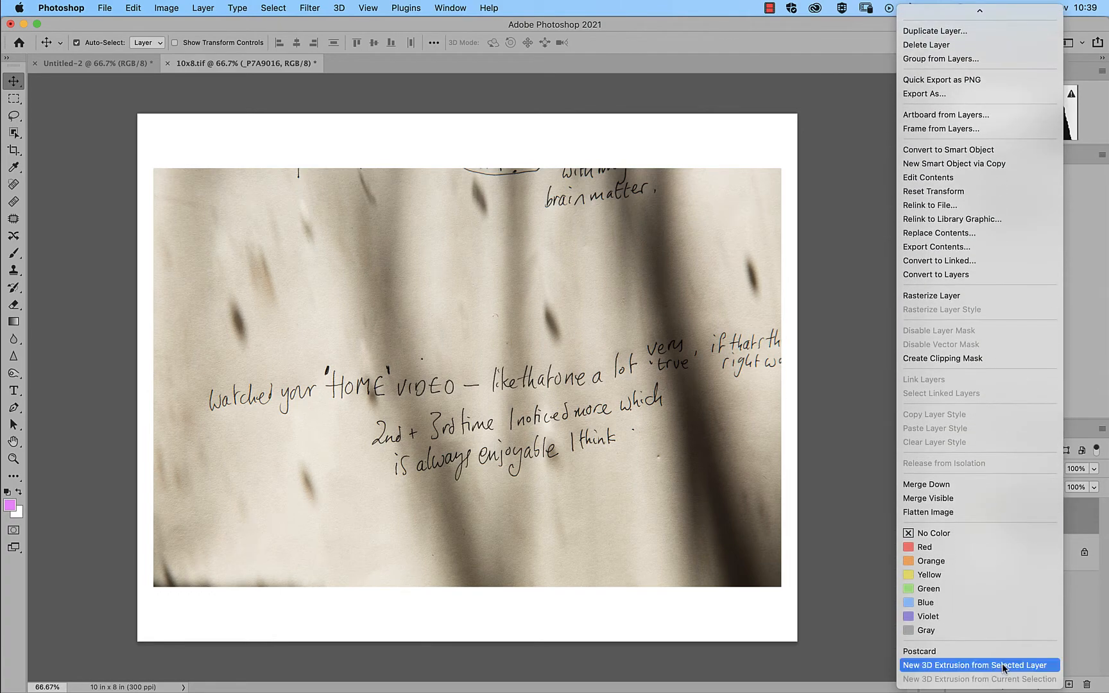
pyautogui.click(991, 514)
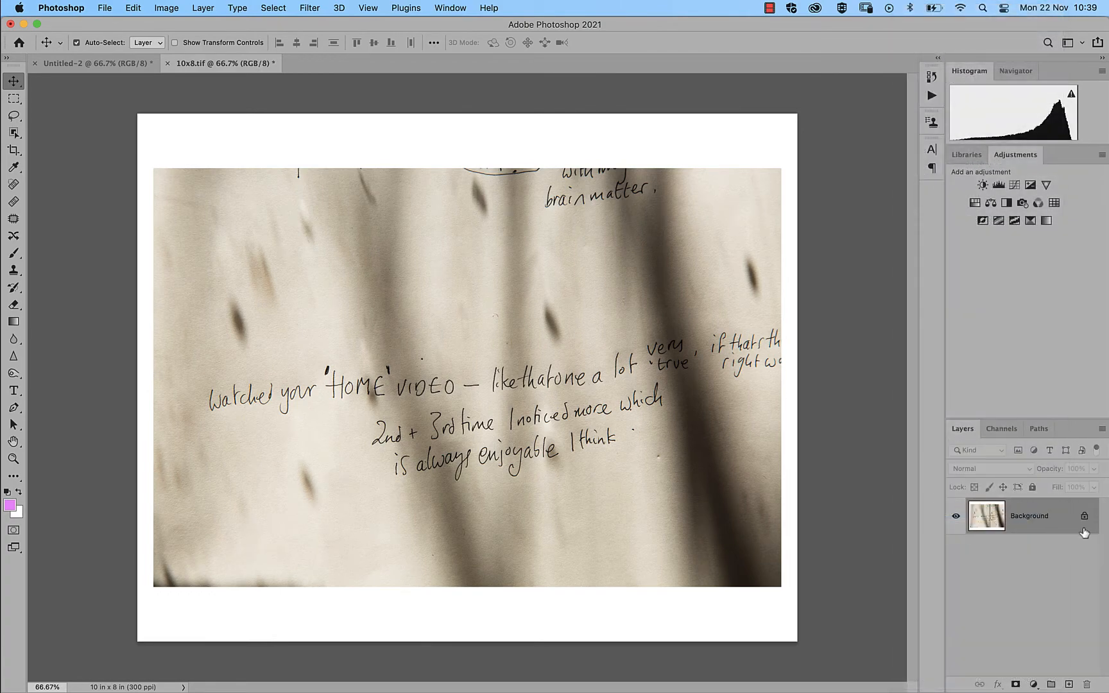
pyautogui.press('super+z')
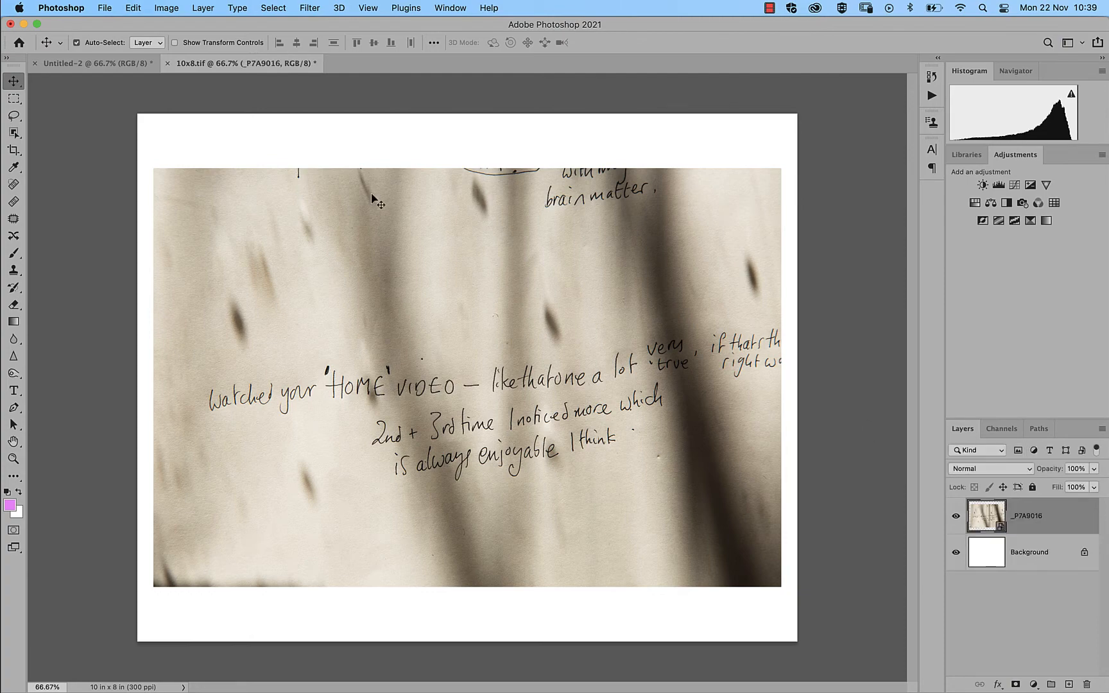
pyautogui.click(204, 9)
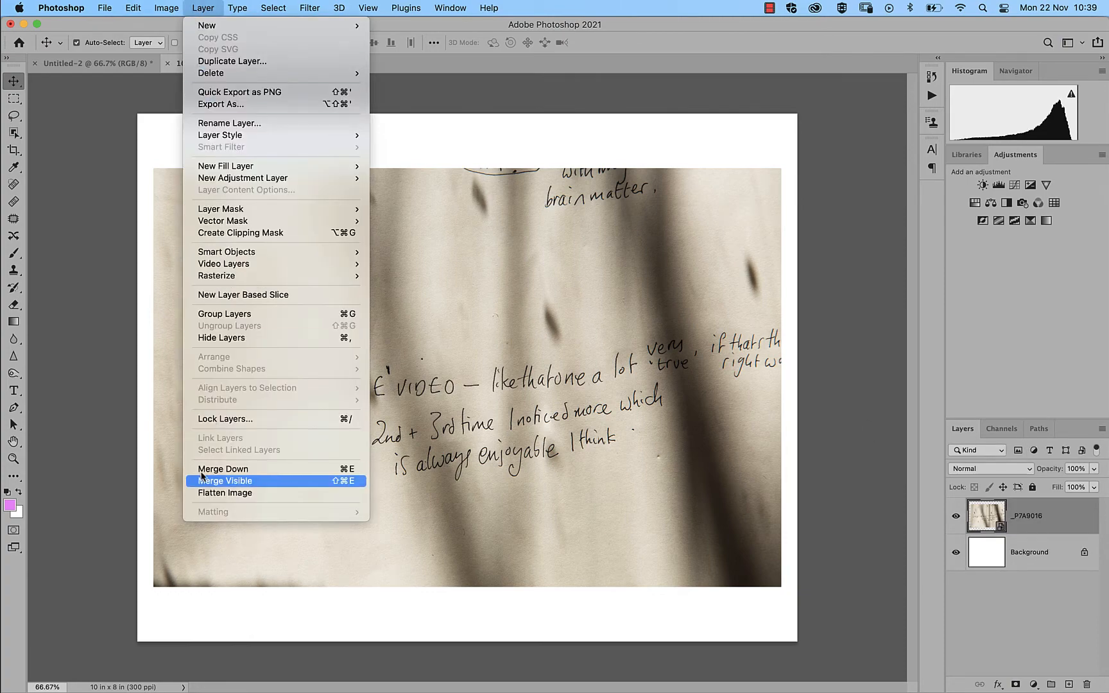
pyautogui.click(260, 493)
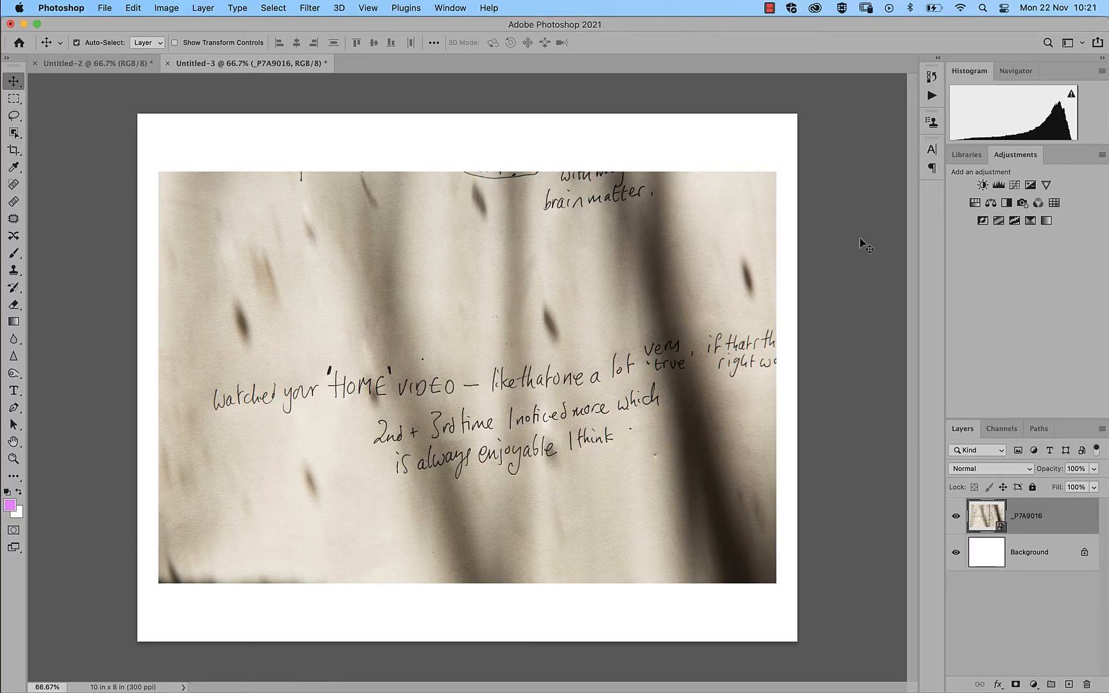
# Show the grid over the canvas and hide it again
pyautogui.click(368, 7)
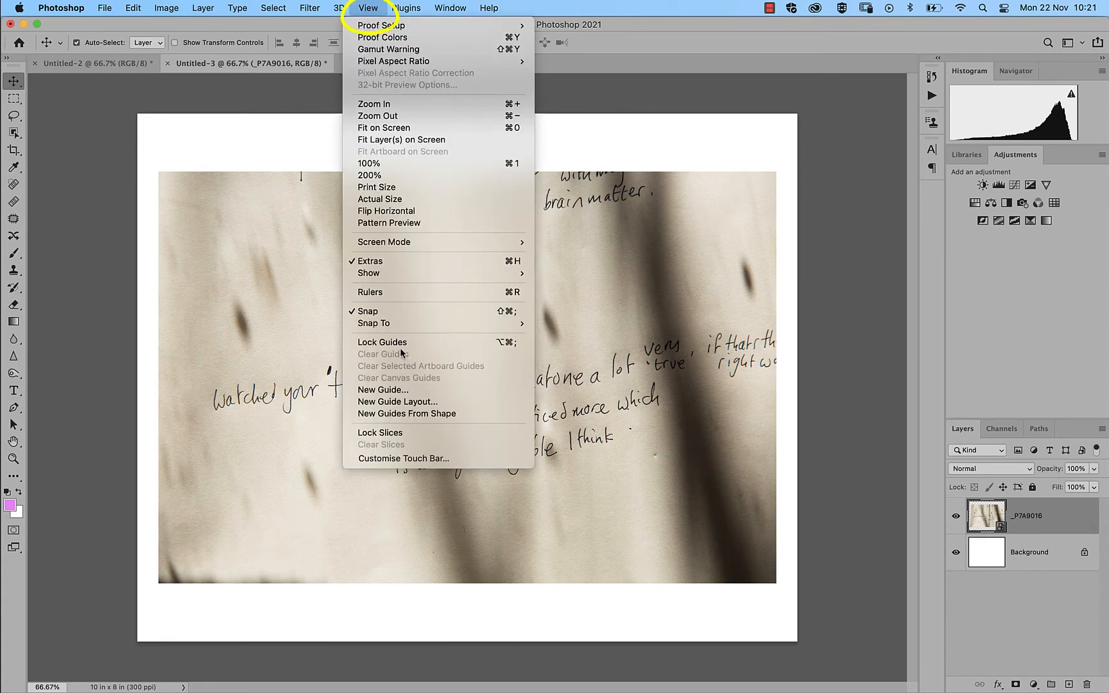
pyautogui.moveTo(380, 276)
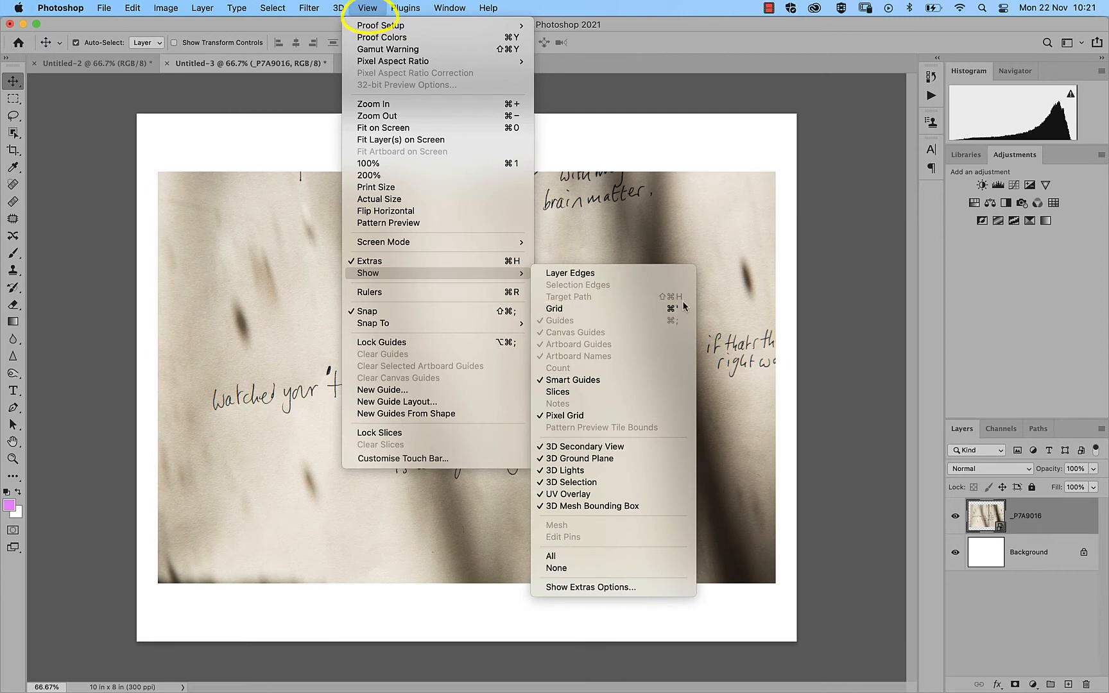
pyautogui.click(646, 312)
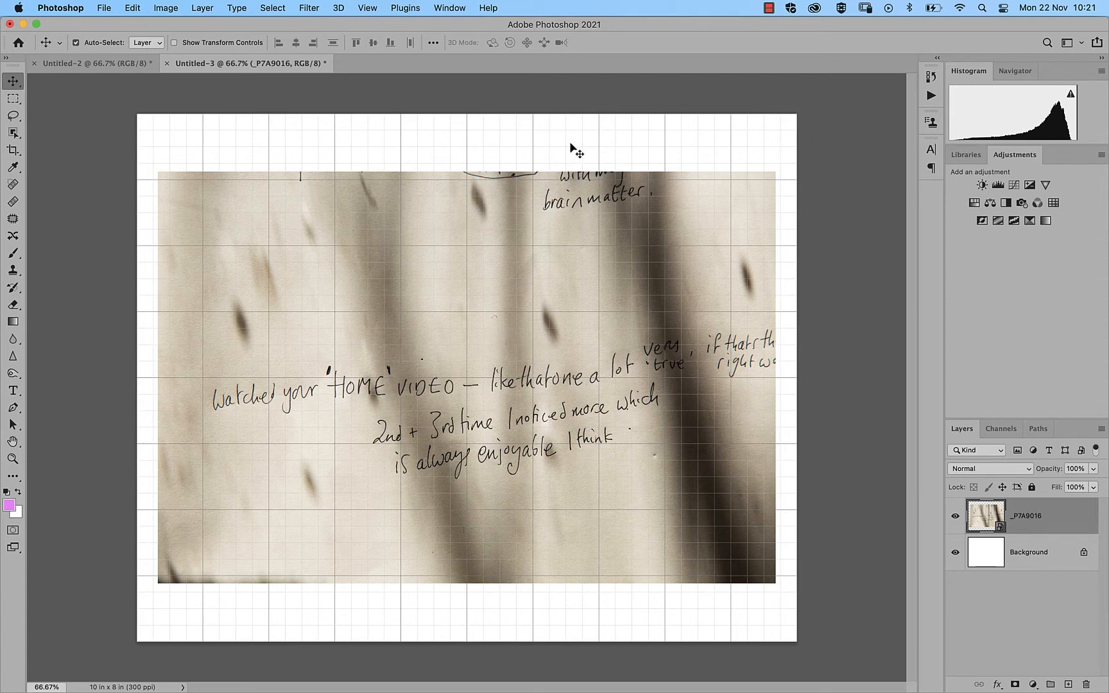
pyautogui.press('super+apostrophe')
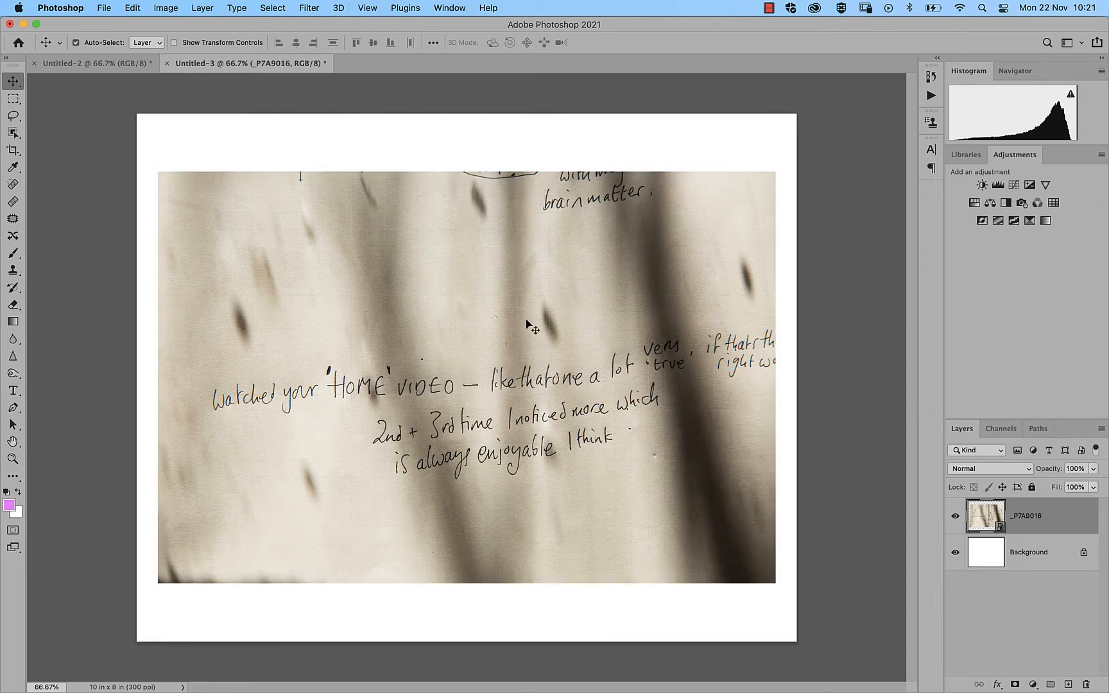
# Check the gridline spacing and subdivisions in the Guides, Grid & Slices preferences
pyautogui.click(64, 8)
pyautogui.moveTo(58, 58)
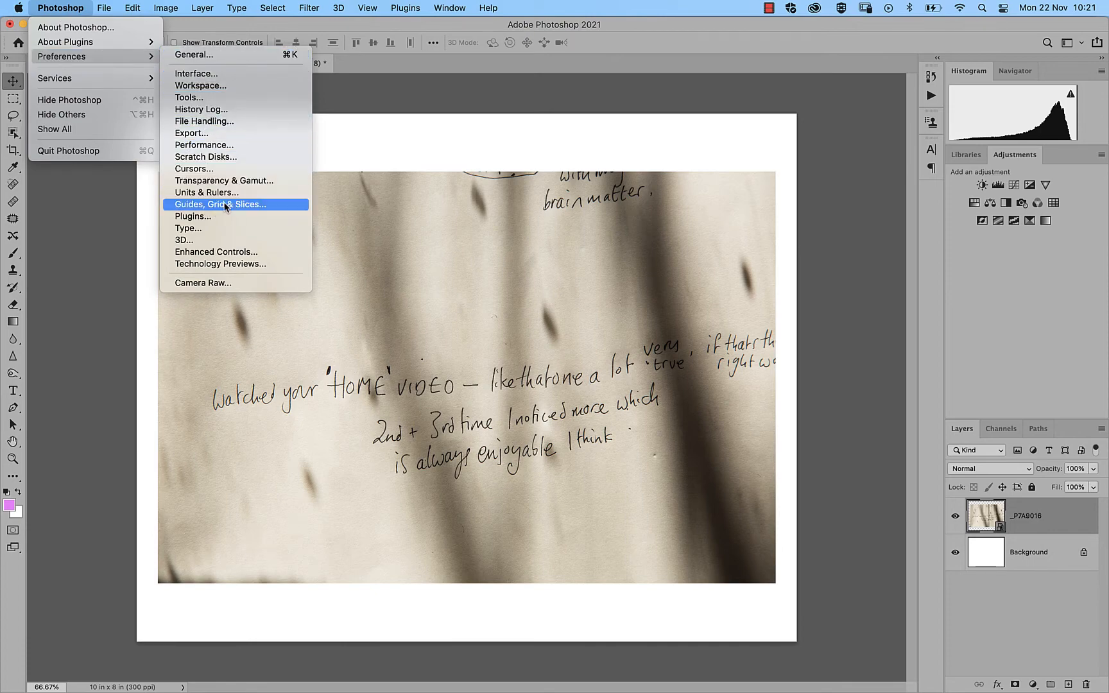
pyautogui.click(220, 205)
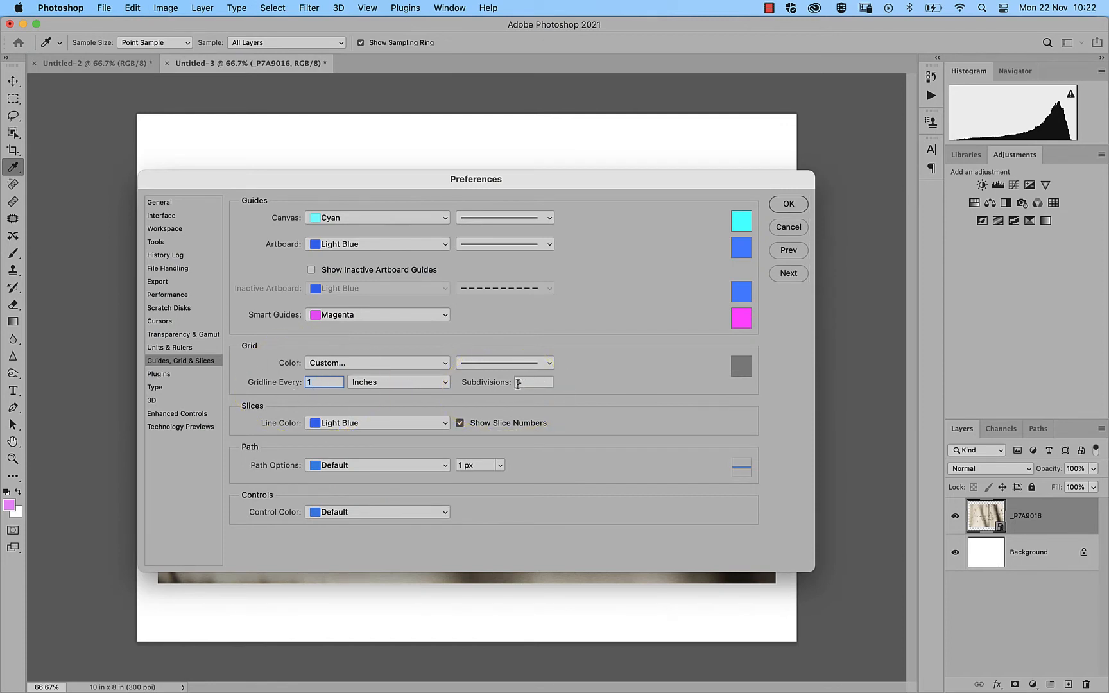
pyautogui.click(790, 205)
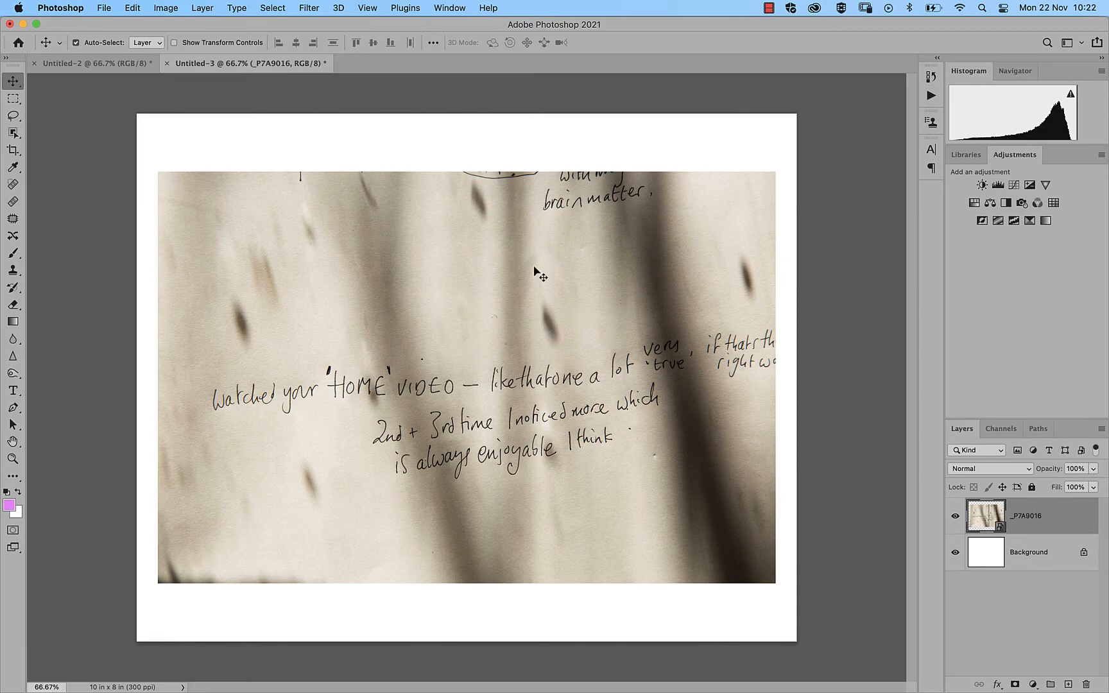
pyautogui.click(133, 8)
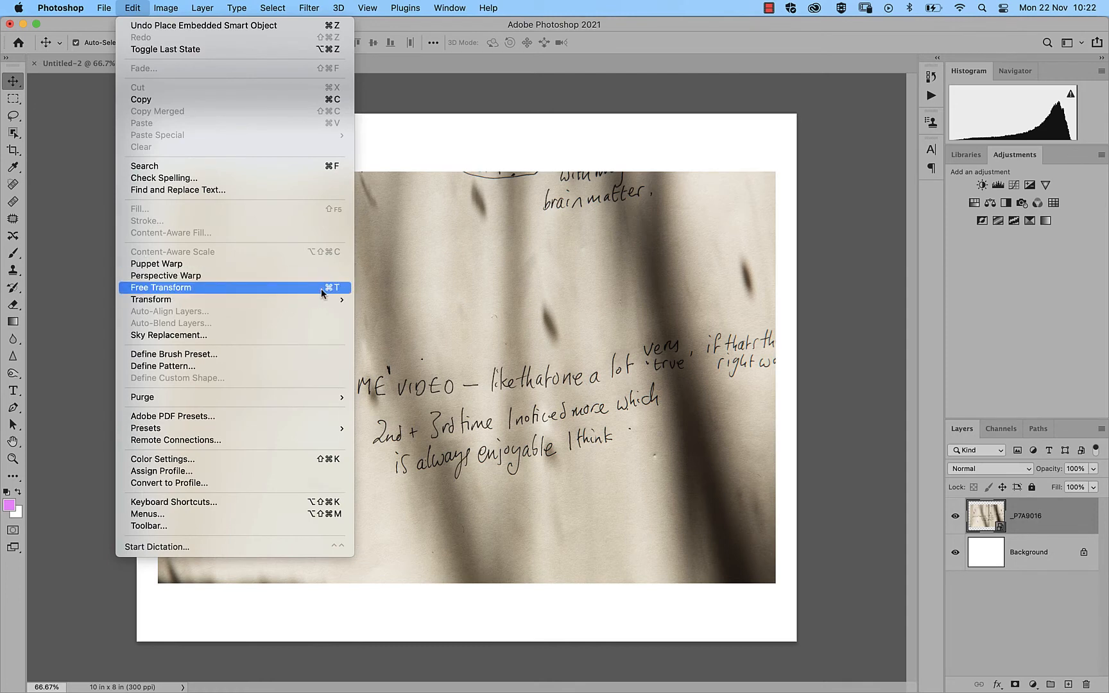
pyautogui.moveTo(281, 303)
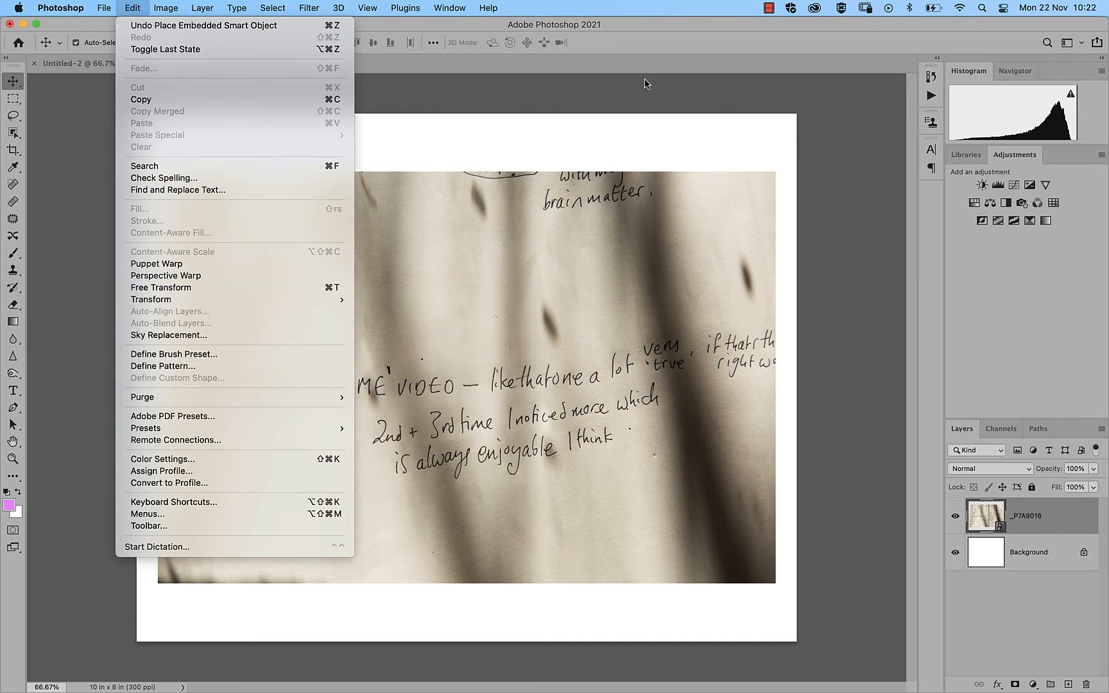
pyautogui.click(664, 32)
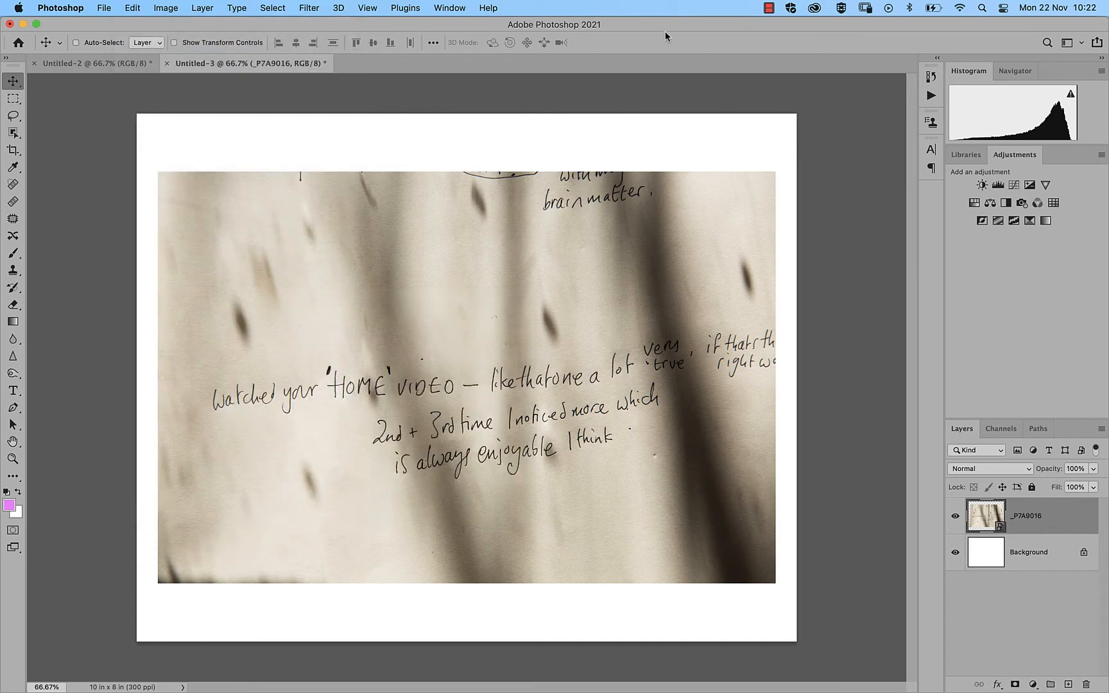
# Free-transform the _P7A9016 layer with the grid shown, enlarging the photo proportionally around its centre to about 49.56%
pyautogui.press('super+t')
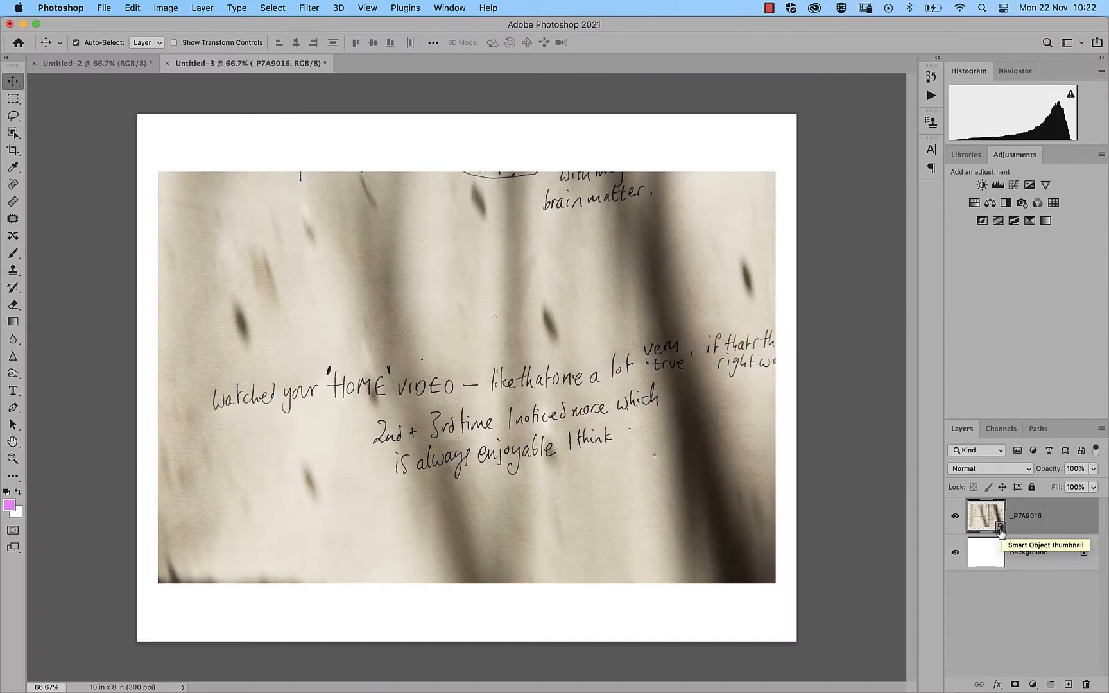
pyautogui.press('super+t')
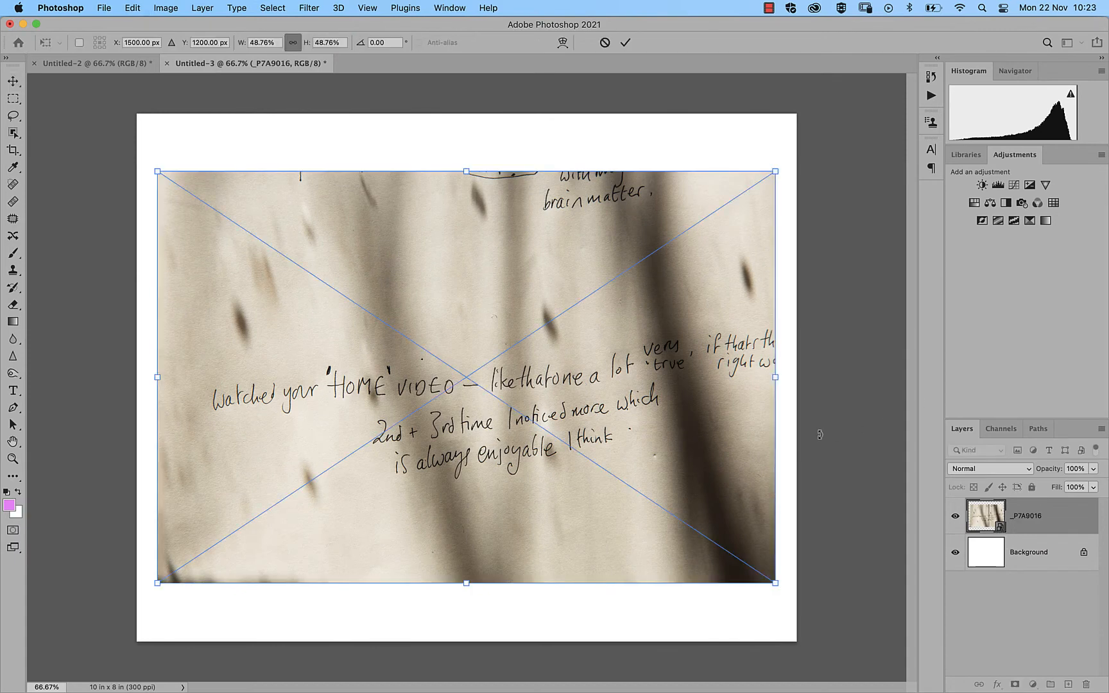
pyautogui.press('super+apostrophe')
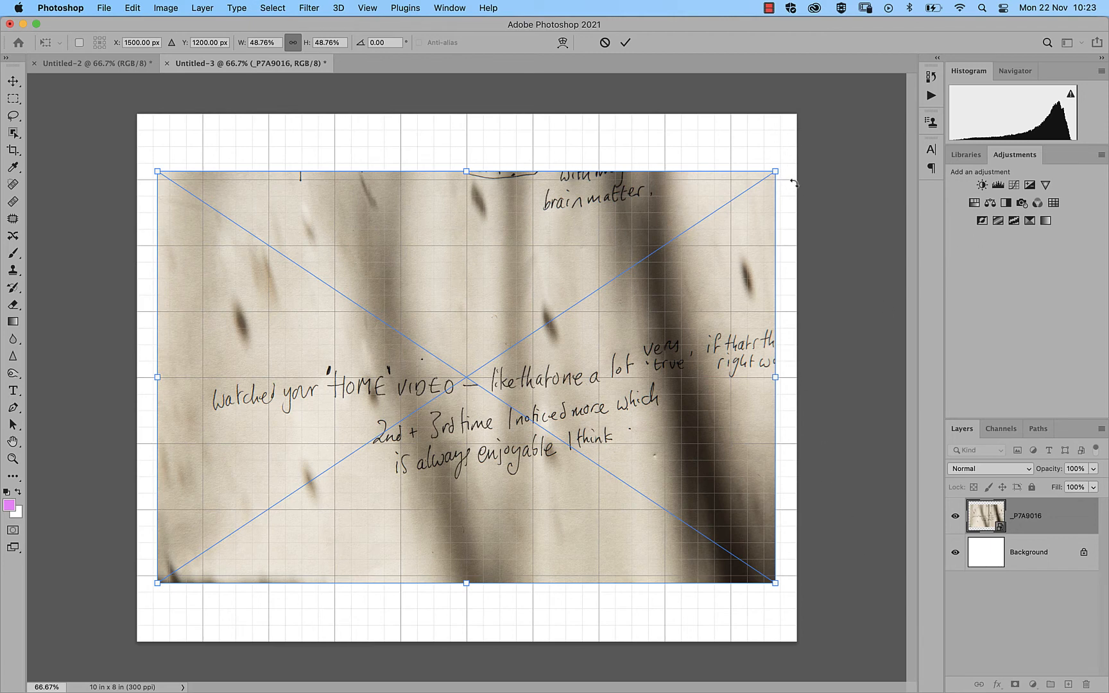
pyautogui.moveTo(776, 172); pyautogui.dragTo(780, 168)
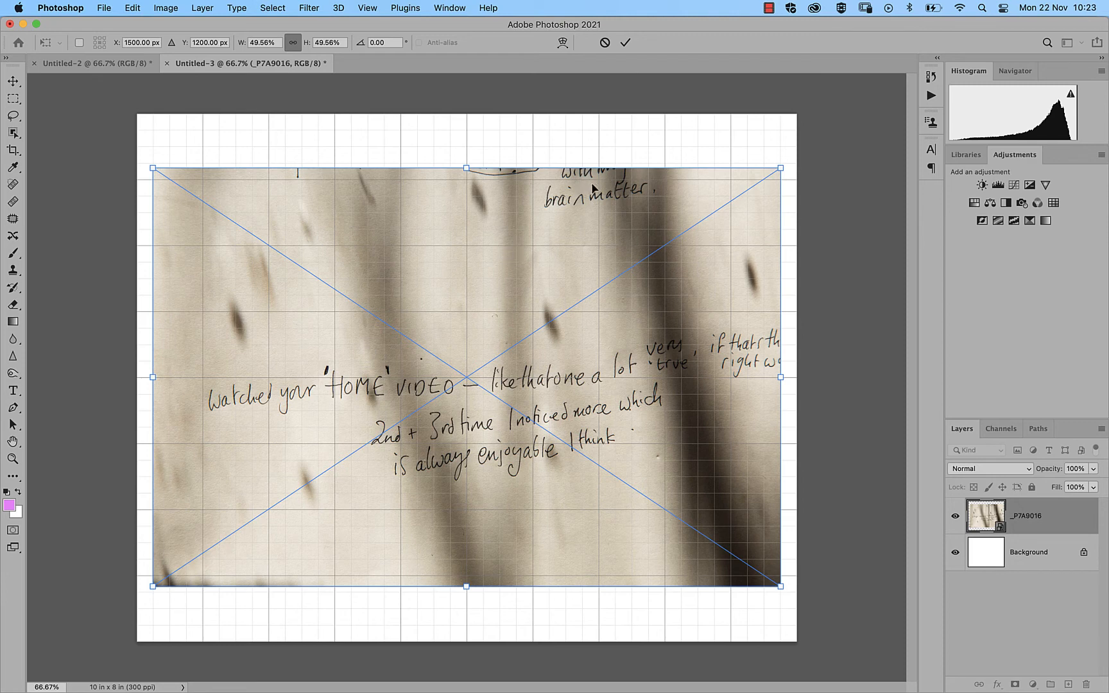
# Nudge the photo slightly upward on the canvas to a Y position of 1194 px
pyautogui.press('Up')
pyautogui.press('Up')
pyautogui.press('Up')
pyautogui.press('Up')
pyautogui.press('Up')
pyautogui.press('Up')
pyautogui.press('Up')
pyautogui.press('Up')
pyautogui.press('Up')
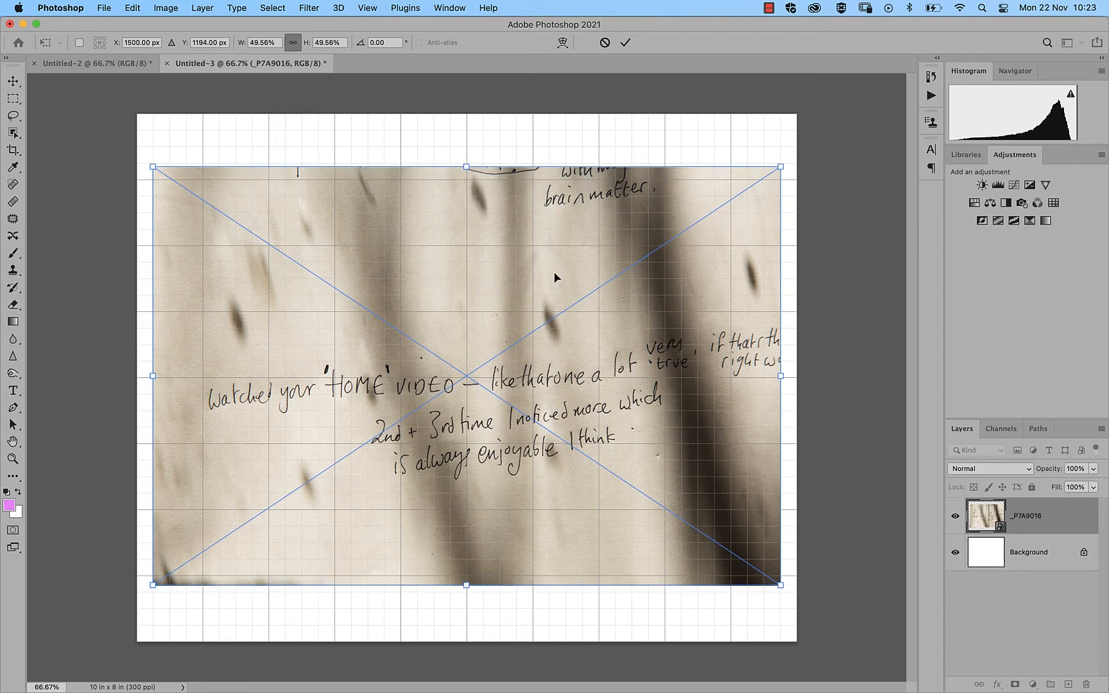
# Nudge the photo up and back down to a Y position of 1194 px, and apply the transform
pyautogui.press('Up')
pyautogui.press('Up')
pyautogui.press('Up')
pyautogui.press('Up')
pyautogui.press('Up')
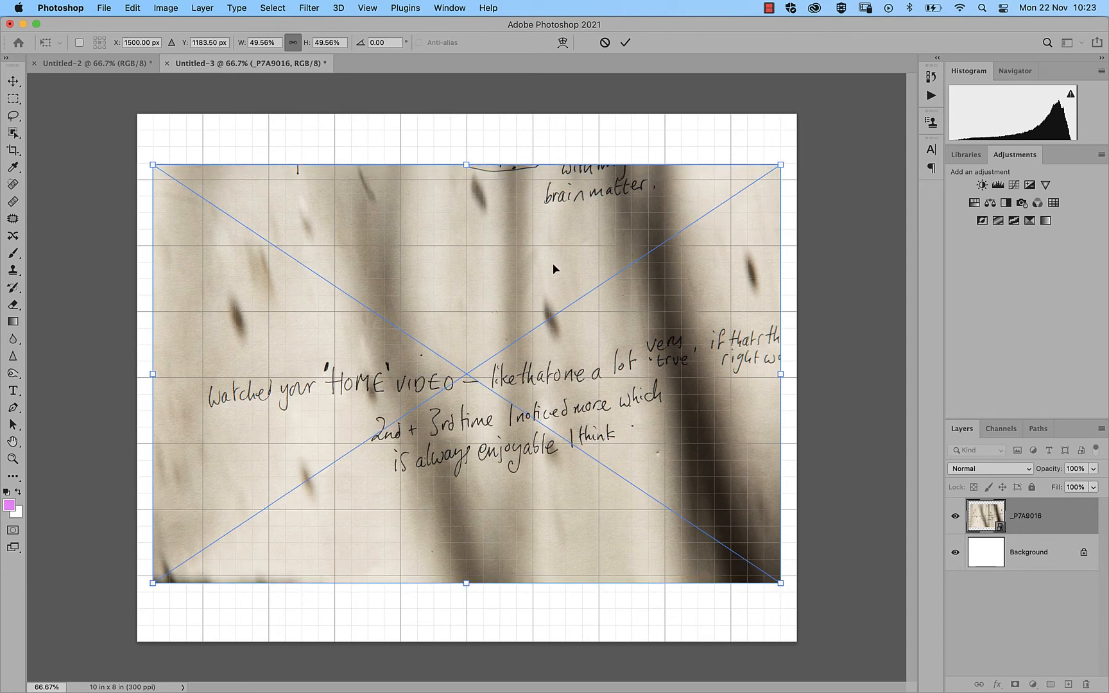
pyautogui.press('Down')
pyautogui.press('Down')
pyautogui.press('Down')
pyautogui.press('Down')
pyautogui.press('Down')
pyautogui.press('Down')
pyautogui.press('Down')
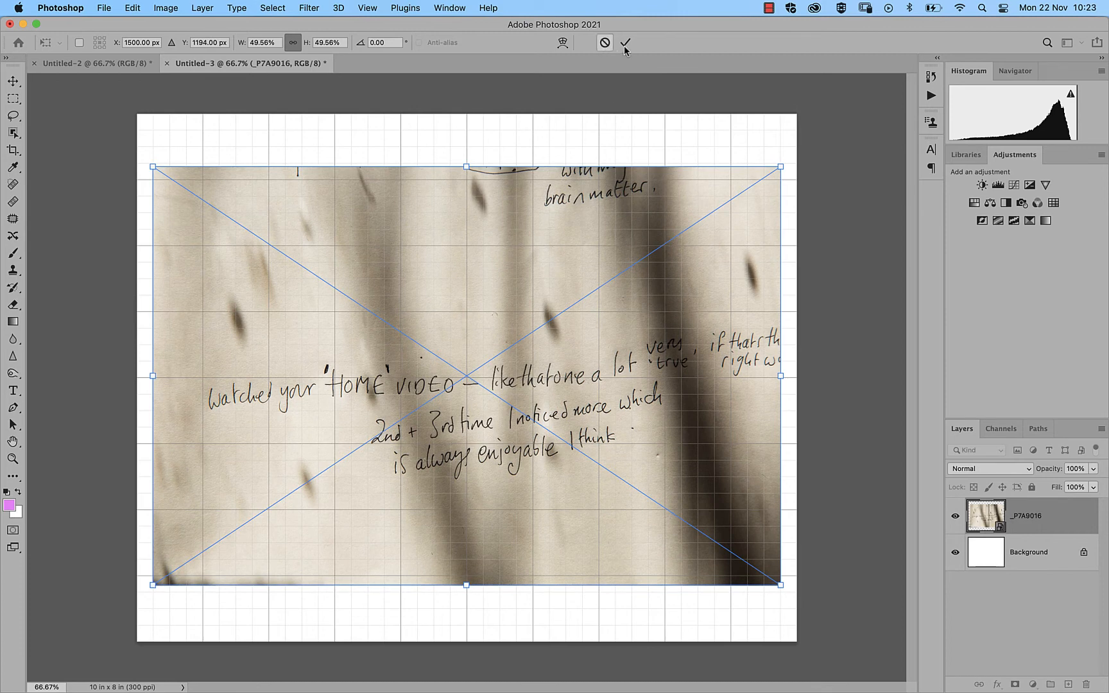
pyautogui.click(626, 42)
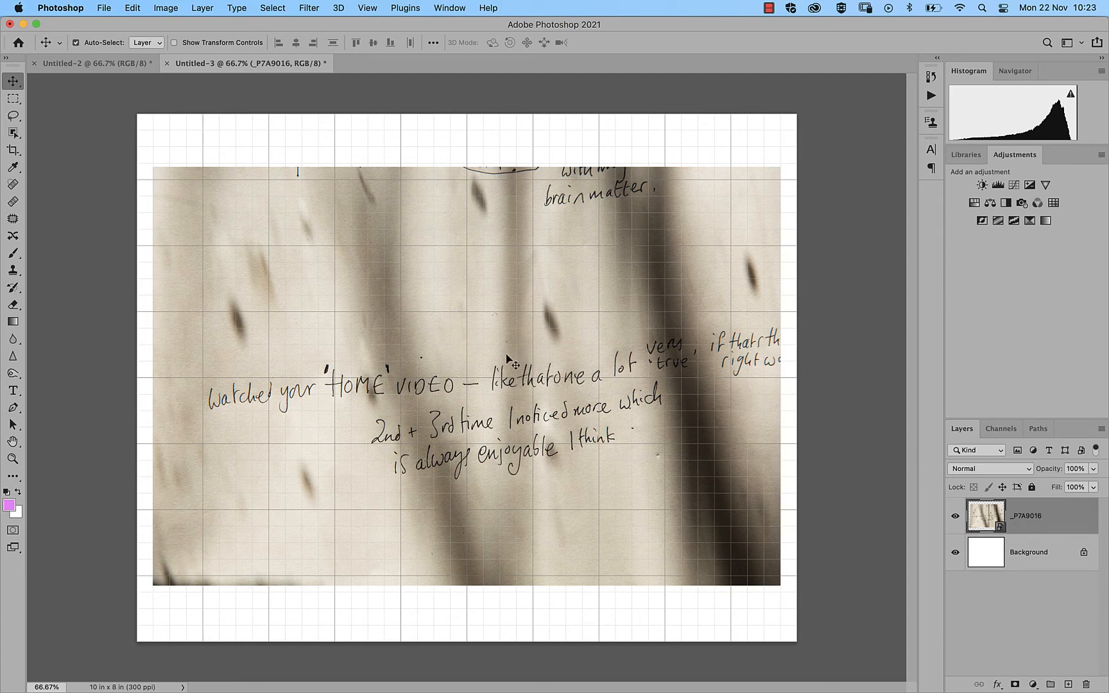
# Move the photo sideways until it meets the canvas's left edge, and hide the grid
pyautogui.moveTo(512, 358)
pyautogui.mouseDown()
pyautogui.moveTo(504, 331)
pyautogui.moveTo(496, 360)
pyautogui.mouseUp()
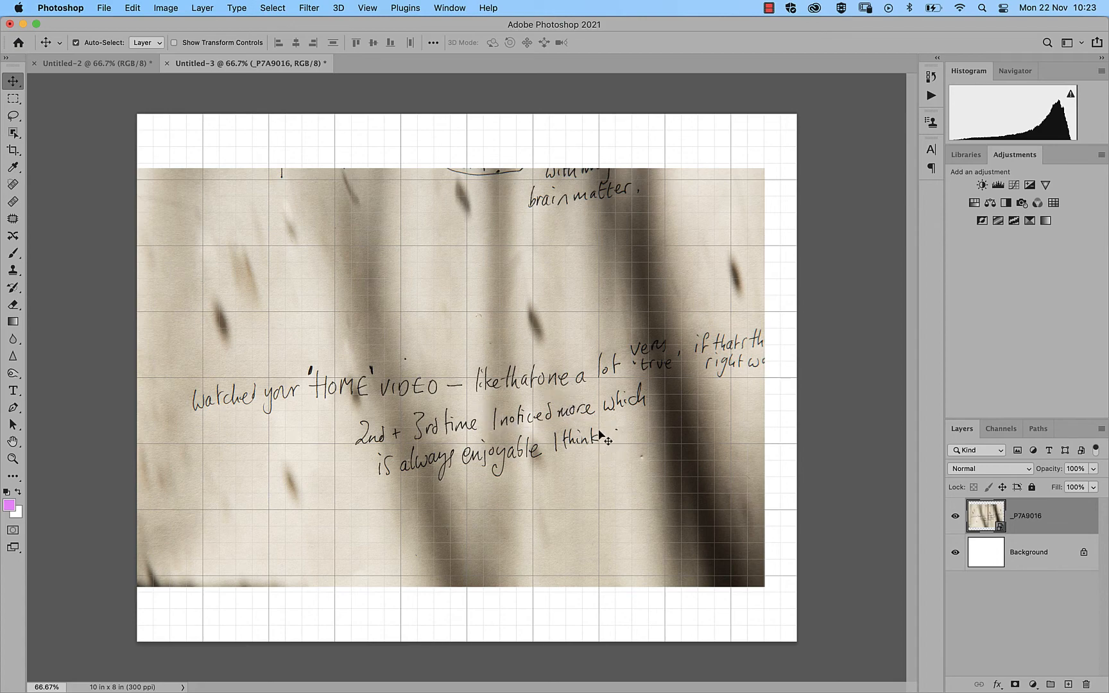
pyautogui.press('super+apostrophe')
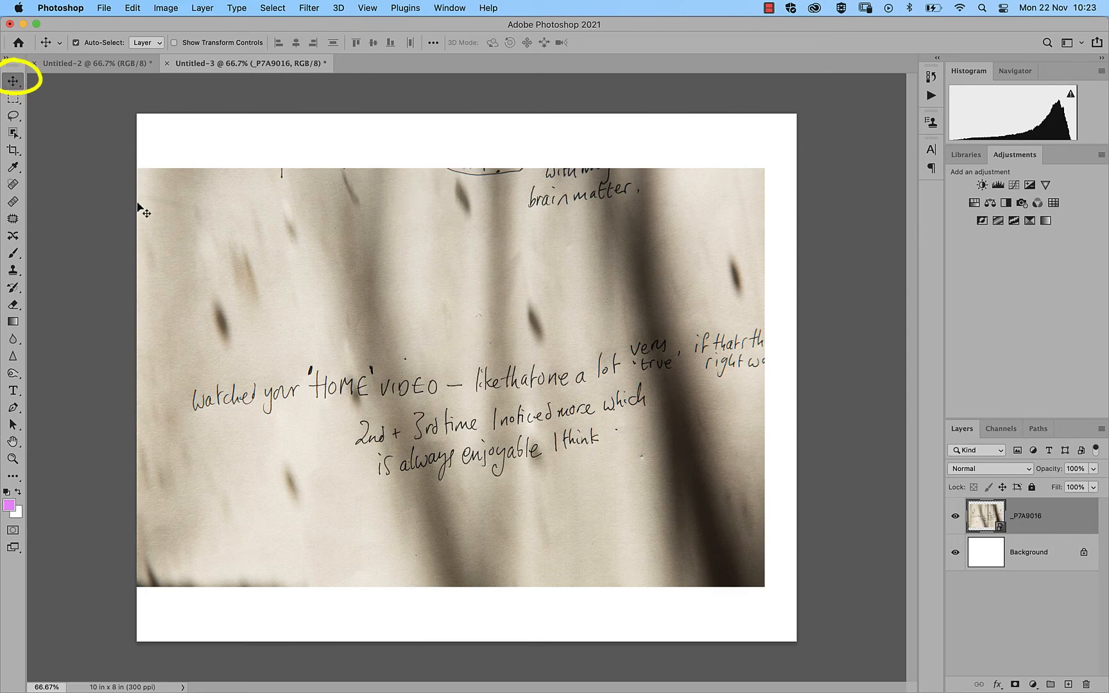
# Centre the photo horizontally on the canvas by aligning it to a selection of the whole canvas, and deselect
pyautogui.click(275, 9)
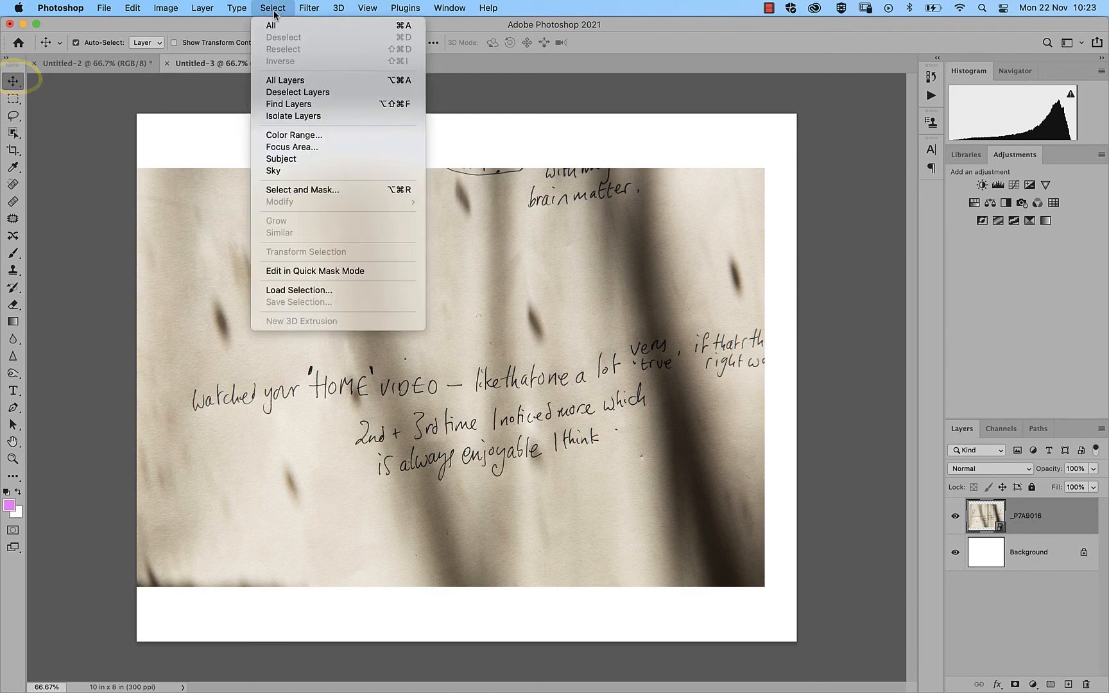
pyautogui.click(416, 28)
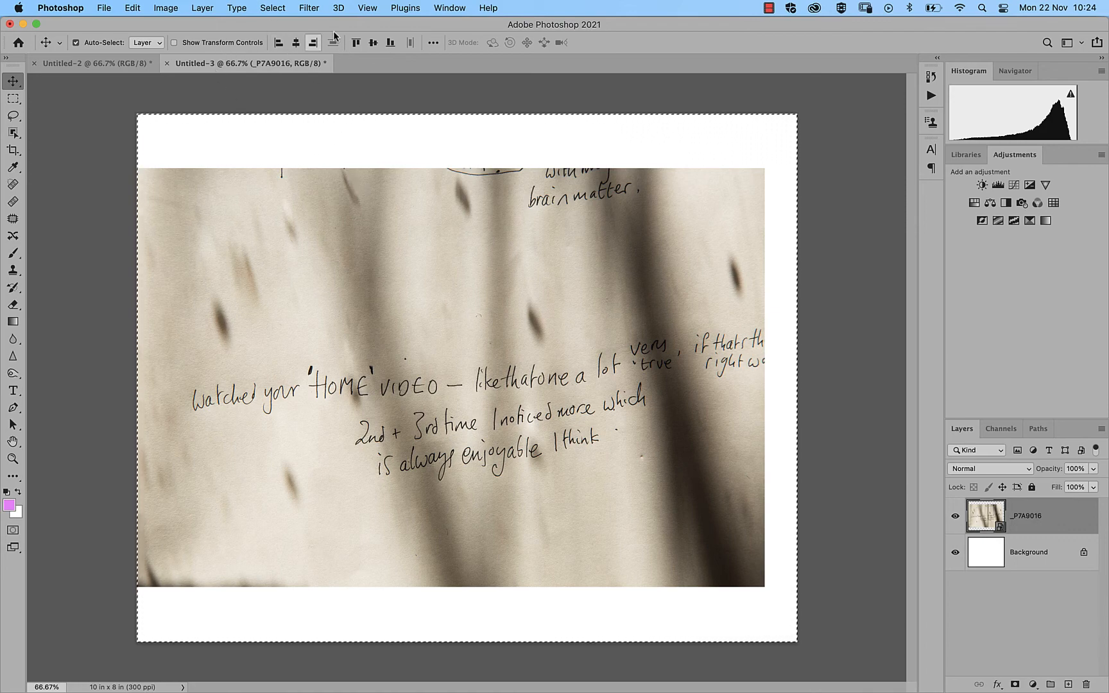
pyautogui.click(298, 43)
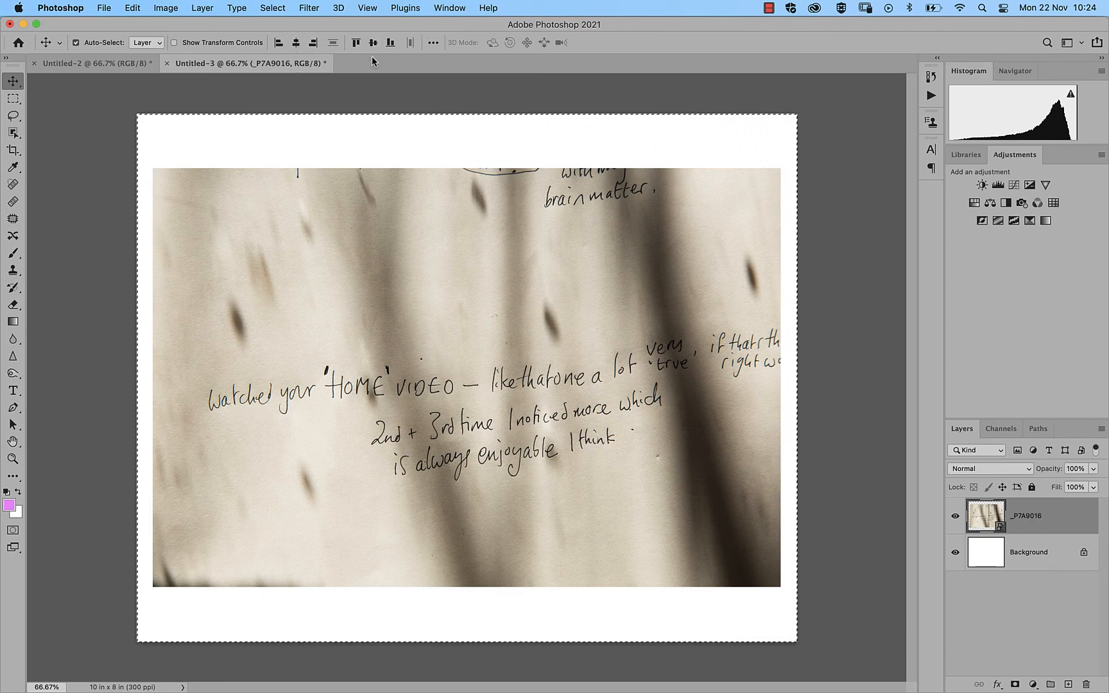
pyautogui.click(273, 8)
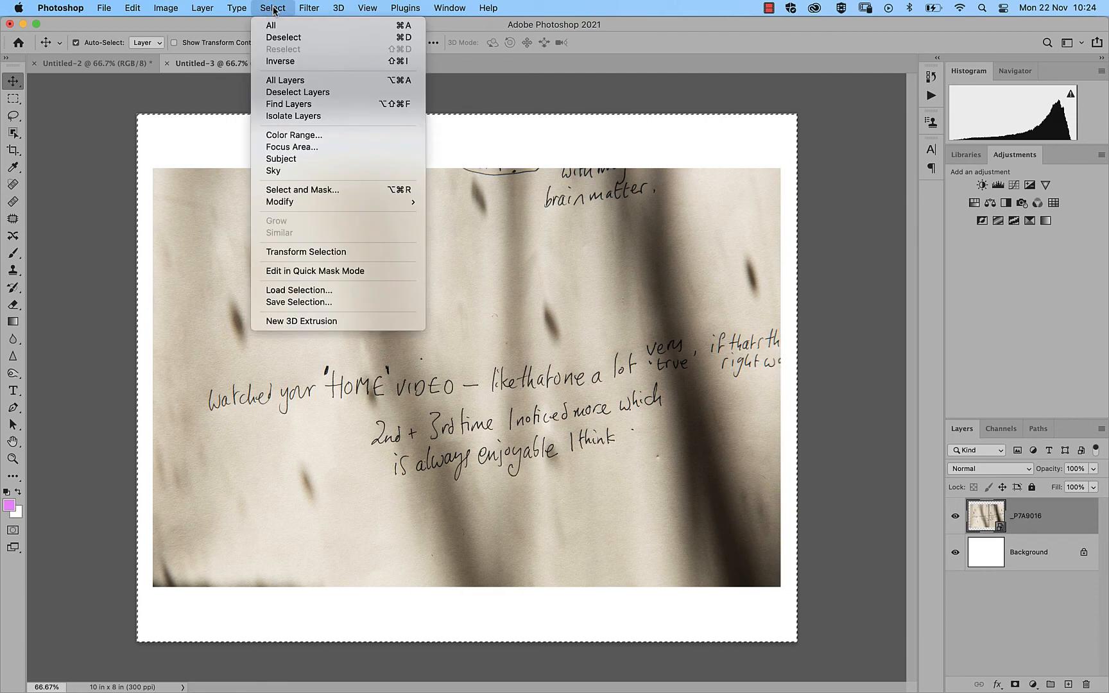
pyautogui.click(361, 38)
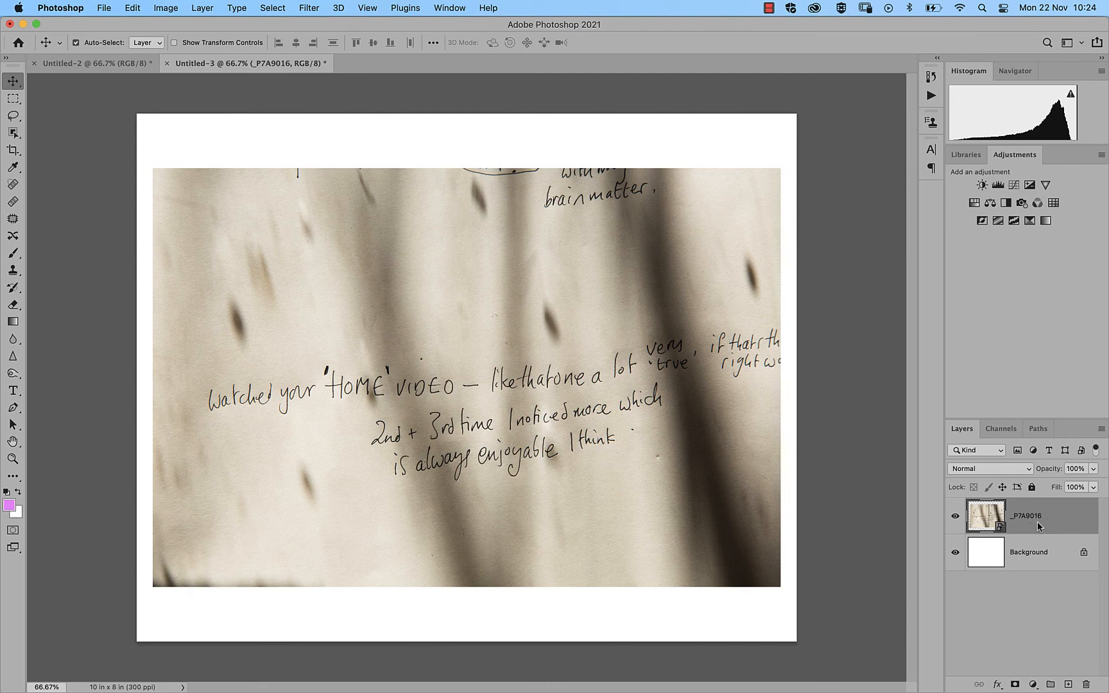
# Flatten the _P7A9016 layer and the white background into a single layer
pyautogui.click(202, 8)
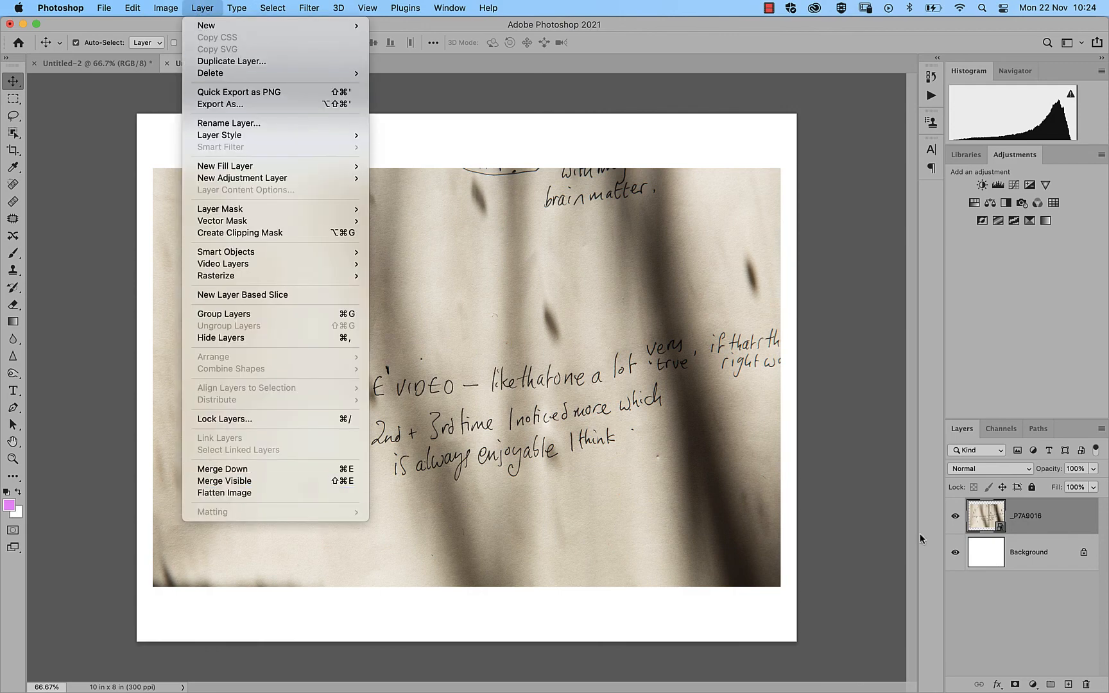
pyautogui.click(1013, 635)
pyautogui.rightClick(1083, 517)
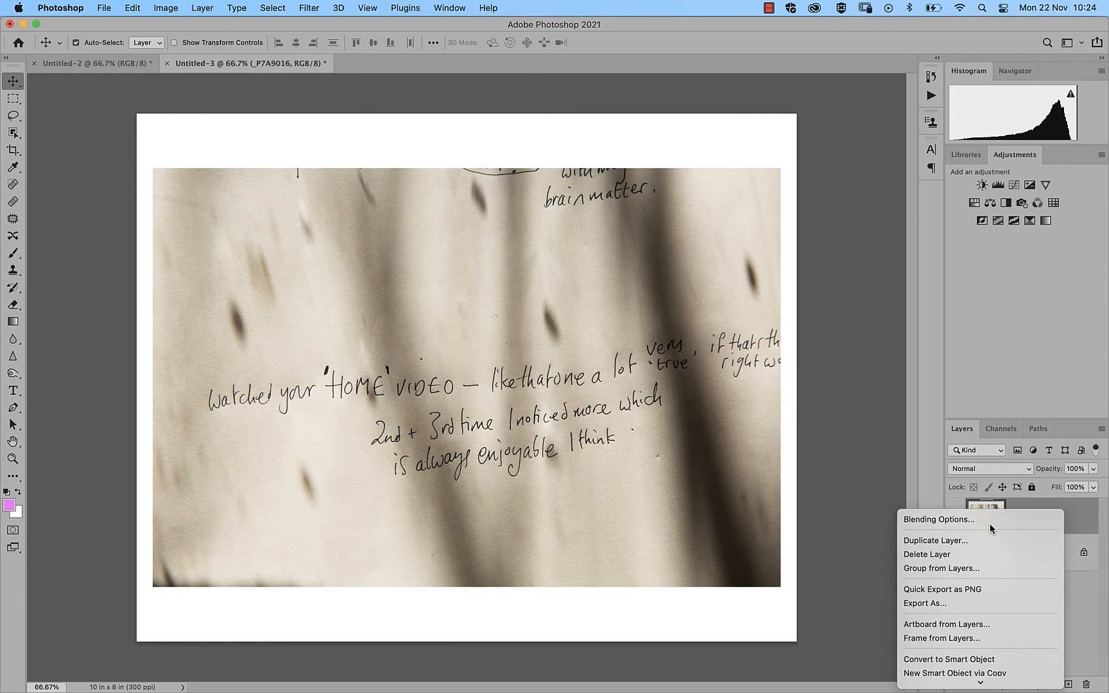
pyautogui.moveTo(978, 691)
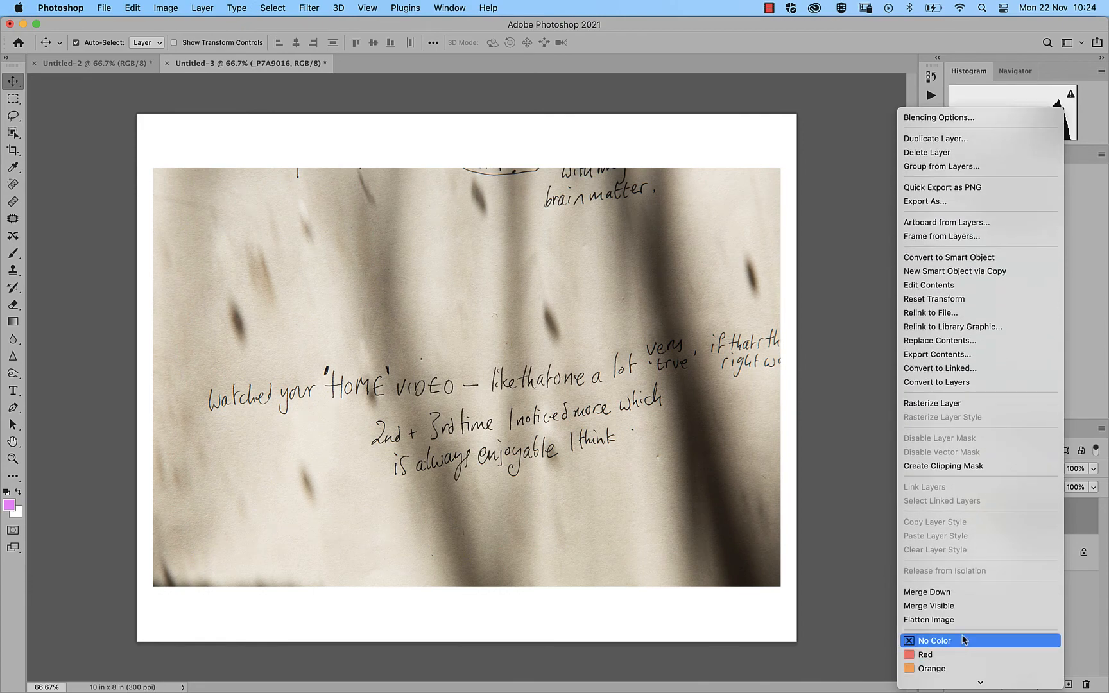
pyautogui.click(959, 621)
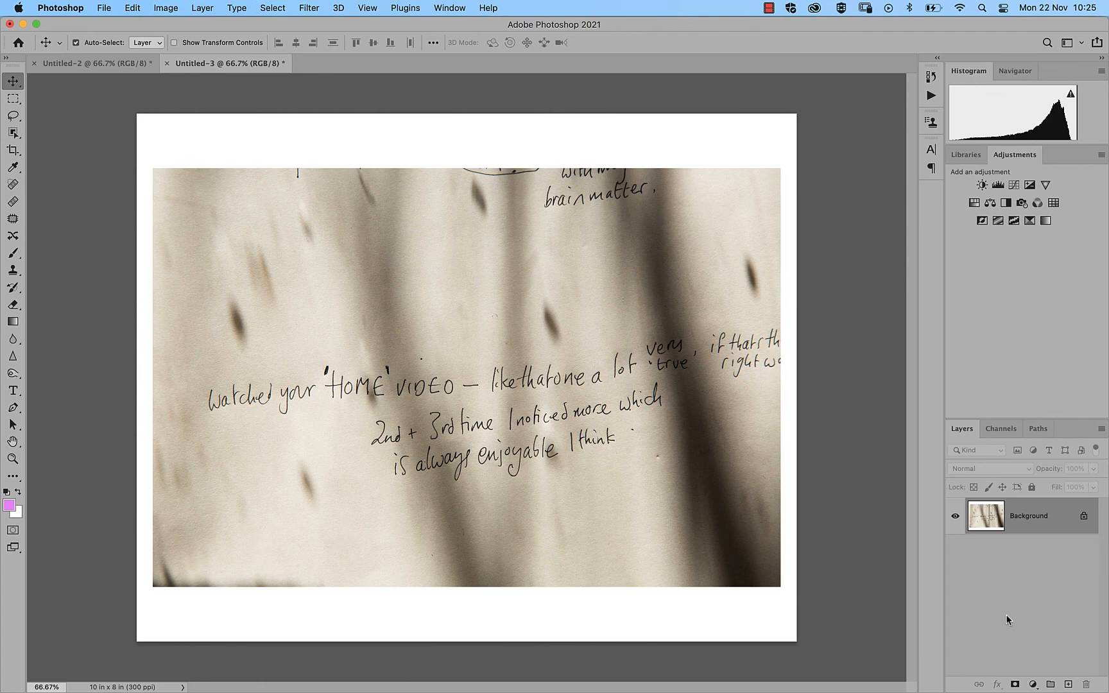
# Save the flattened image in the TI folder as a TIFF file named 10x8
pyautogui.click(103, 8)
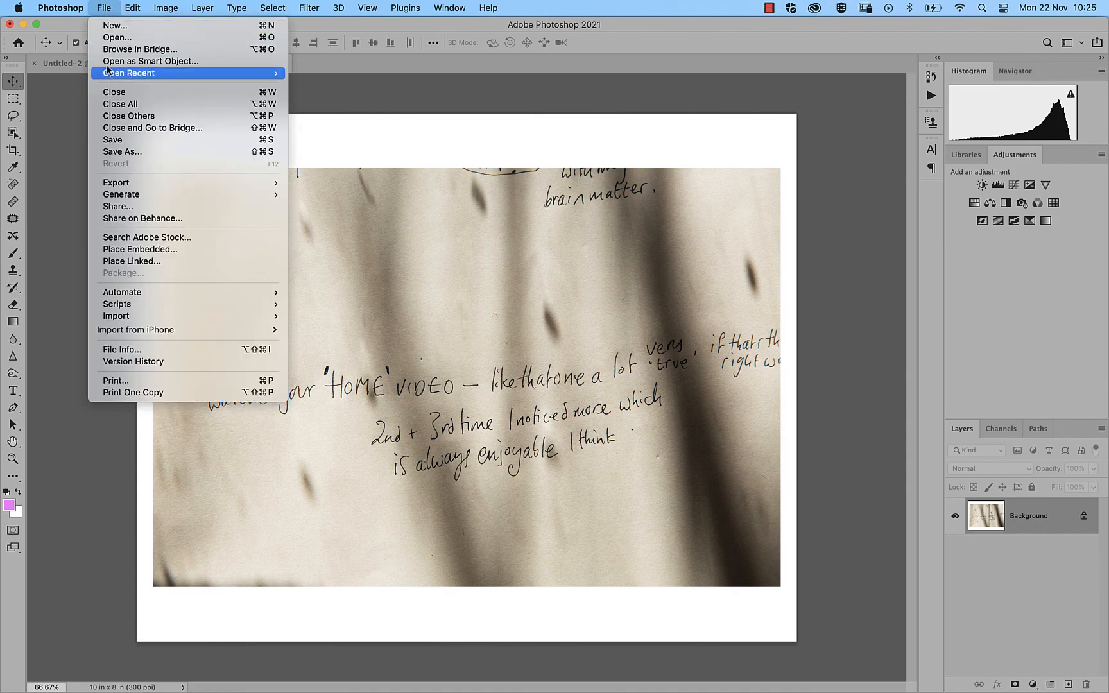
pyautogui.click(122, 152)
pyautogui.click(634, 448)
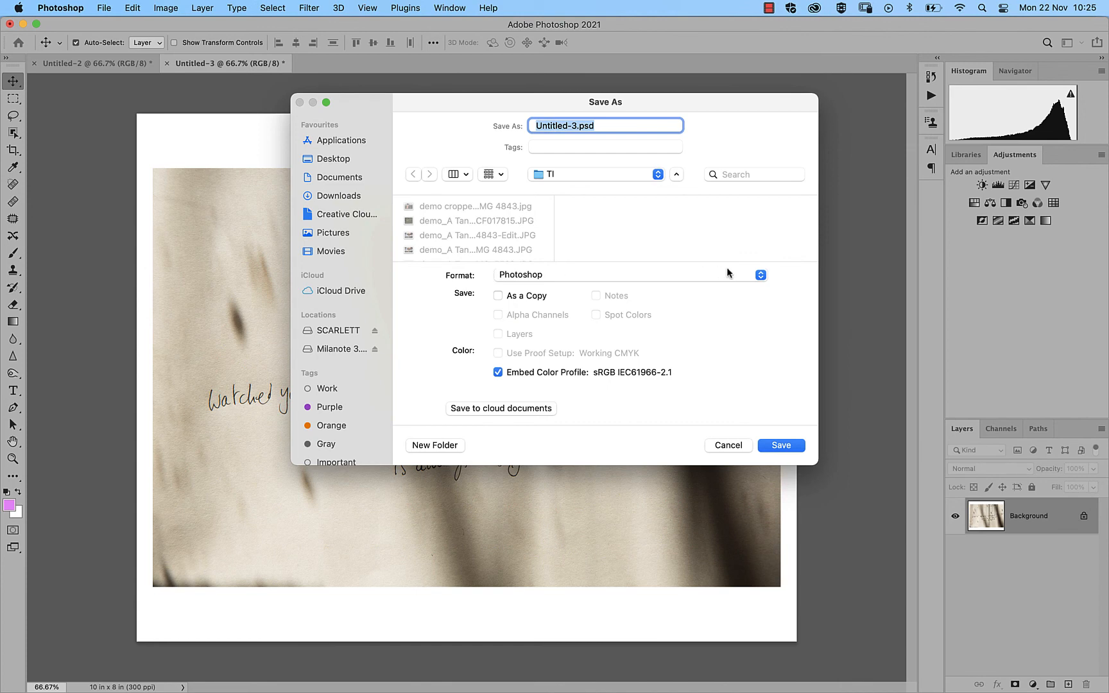
pyautogui.click(761, 275)
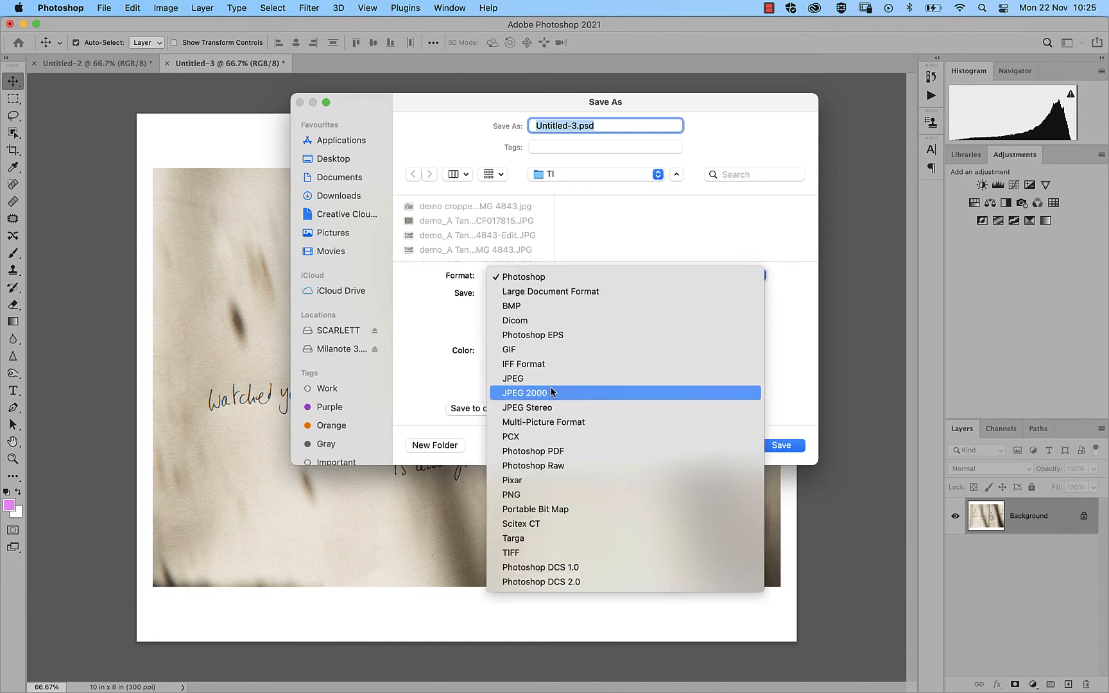
pyautogui.click(552, 554)
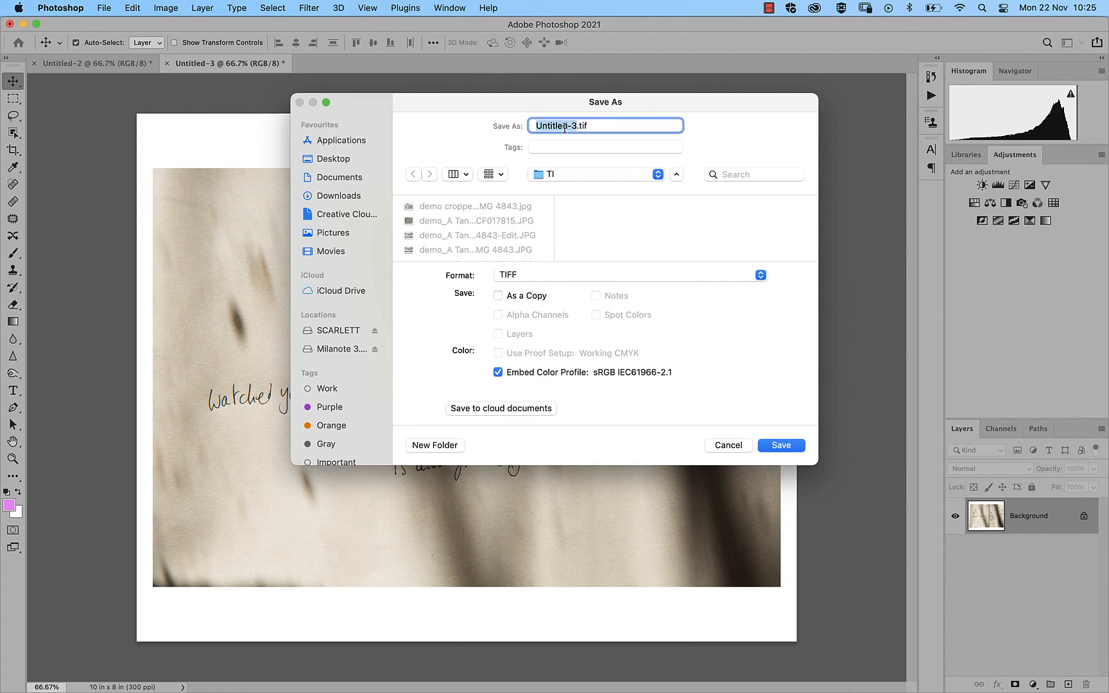
pyautogui.write('10x8')
pyautogui.click(783, 446)
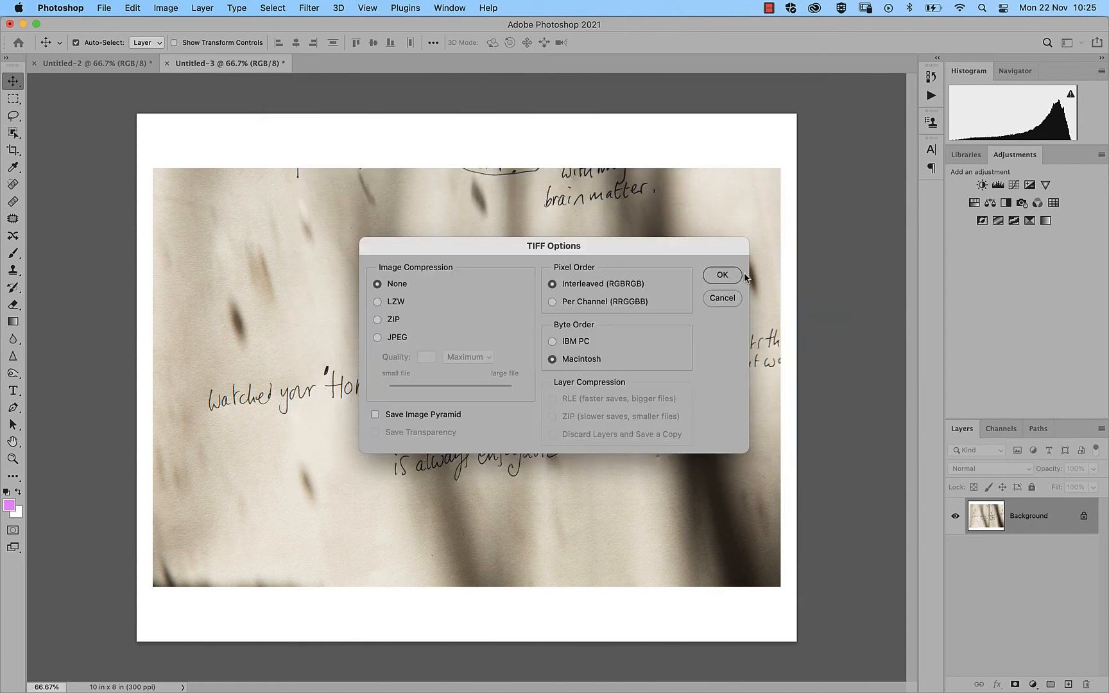